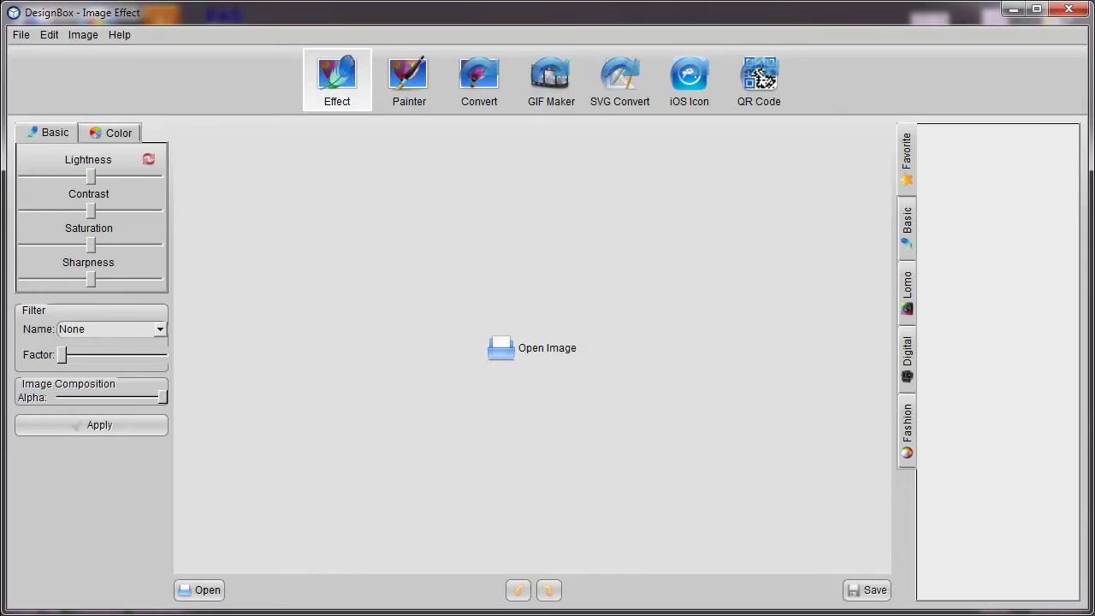
Open the car-girl-volkswagen.jpg photo in DesignBox.
{"action": "left_click", "coordinate": [522, 353]}
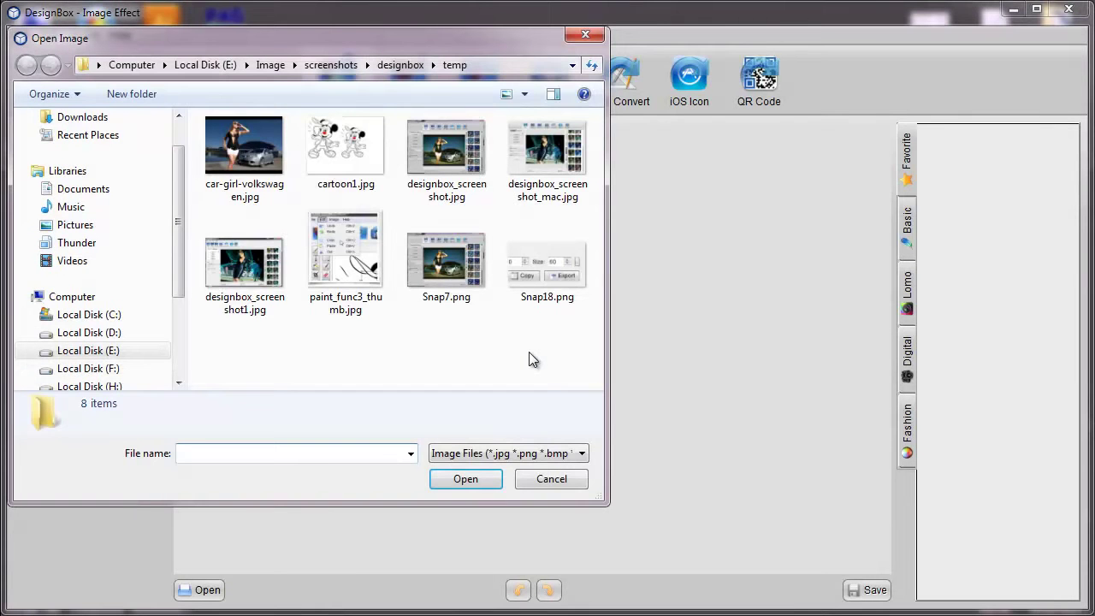
{"action": "left_click", "coordinate": [241, 166]}
{"action": "left_click", "coordinate": [455, 479]}
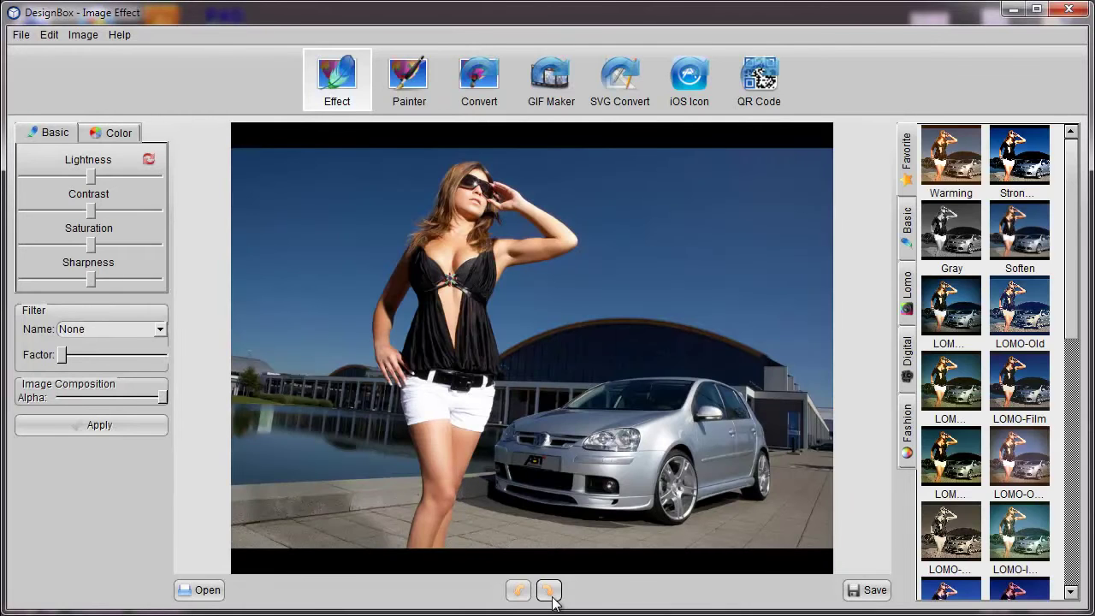
Try Digital and LOMO presets, settling on the sepia grayscale look.
{"action": "left_click_drag", "start_coordinate": [1077, 172], "coordinate": [1075, 423]}
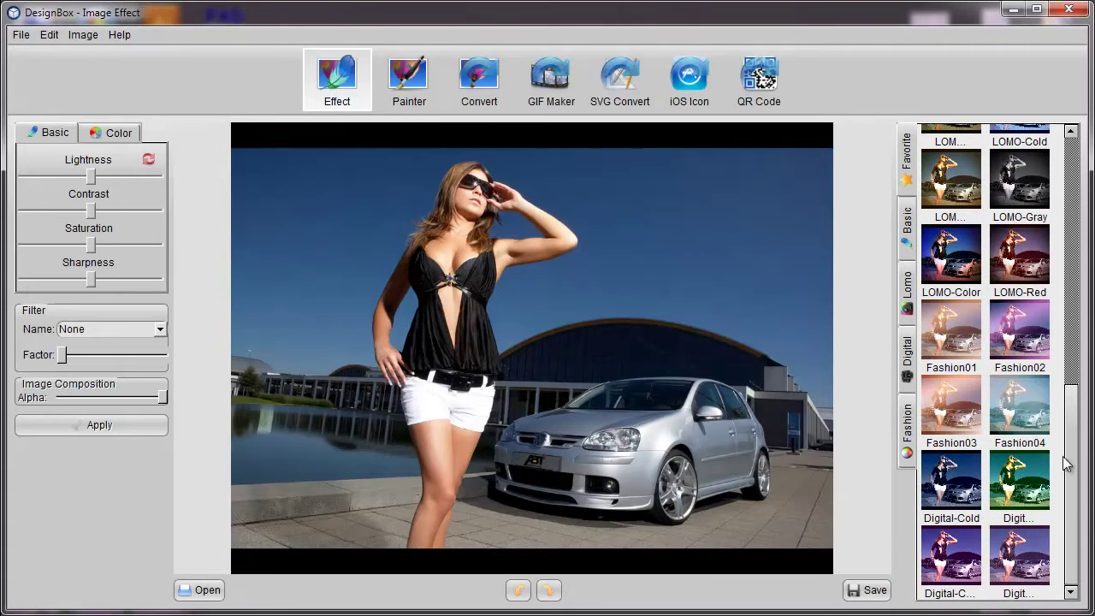
{"action": "left_click", "coordinate": [1020, 484]}
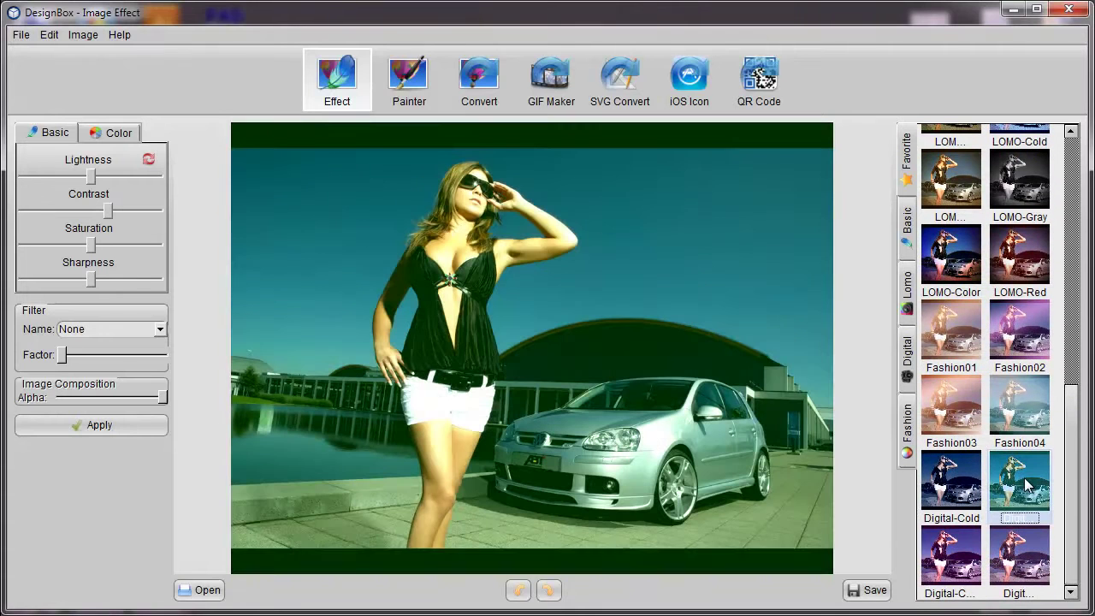
{"action": "left_click", "coordinate": [1018, 184]}
{"action": "left_click", "coordinate": [960, 199]}
{"action": "scroll", "coordinate": [959, 199], "scroll_direction": "up", "scroll_amount": 3}
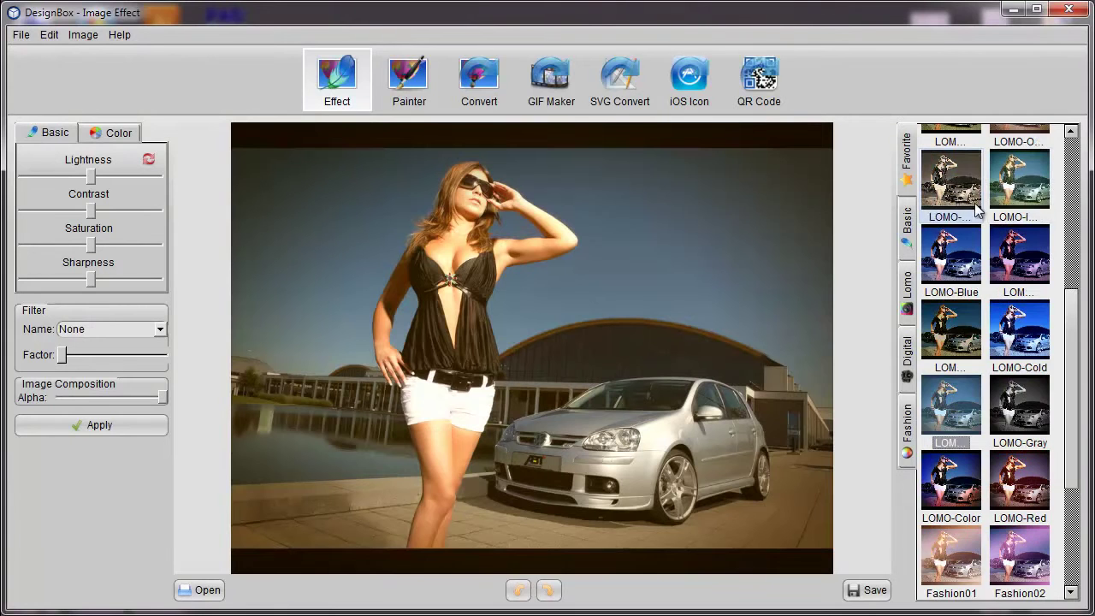
{"action": "left_click", "coordinate": [1018, 210]}
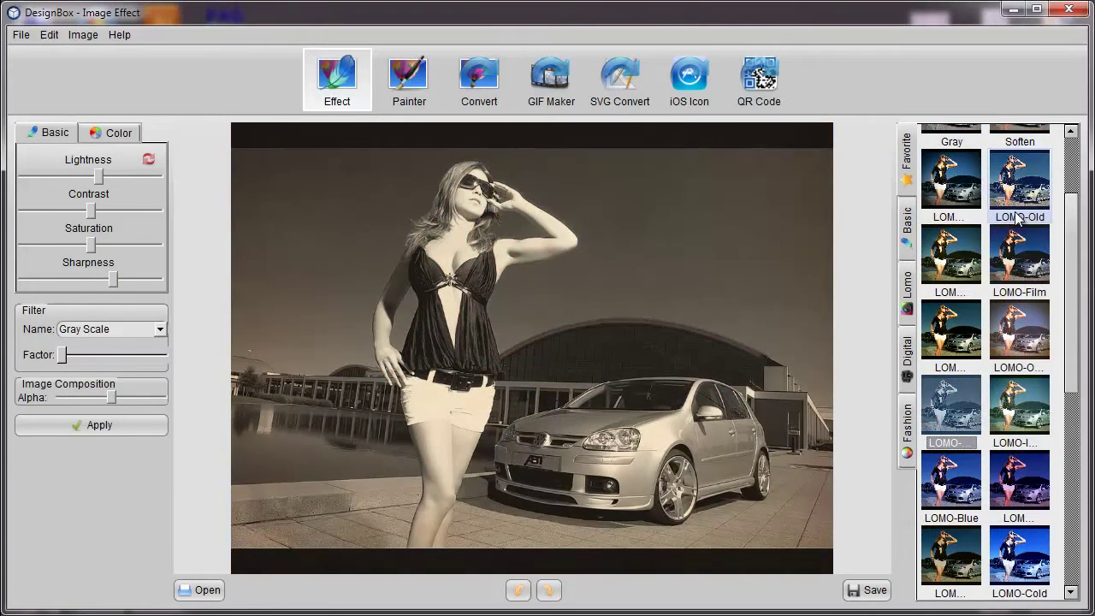
Reset the photo's colours, then raise red and lower blue for a warmer tint.
{"action": "left_click", "coordinate": [907, 224]}
{"action": "scroll", "coordinate": [1075, 385], "scroll_direction": "down", "scroll_amount": 1}
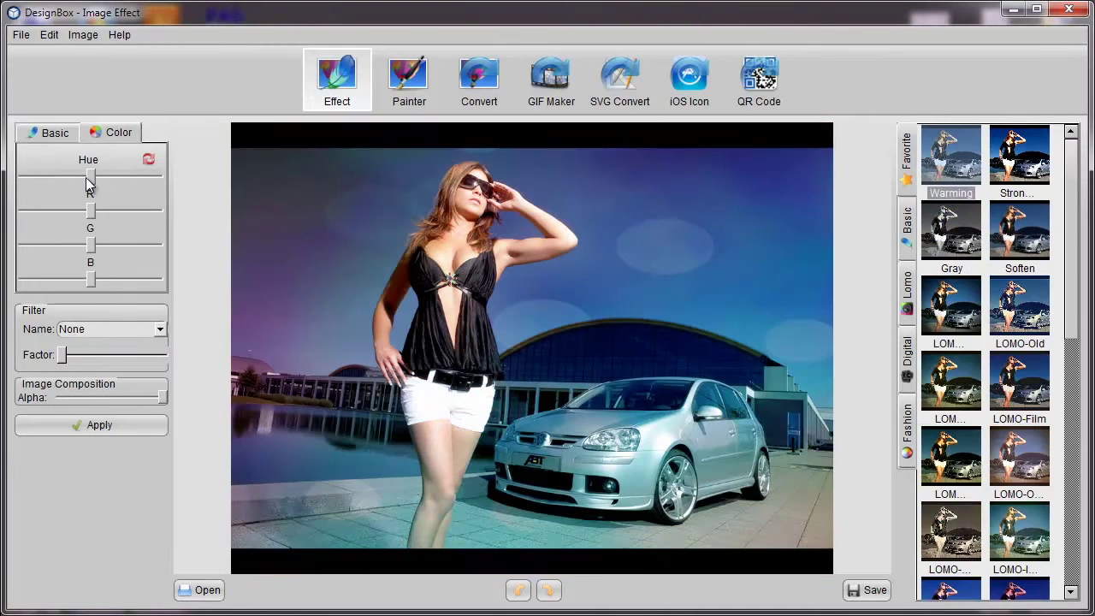
{"action": "left_click_drag", "start_coordinate": [90, 210], "coordinate": [102, 213]}
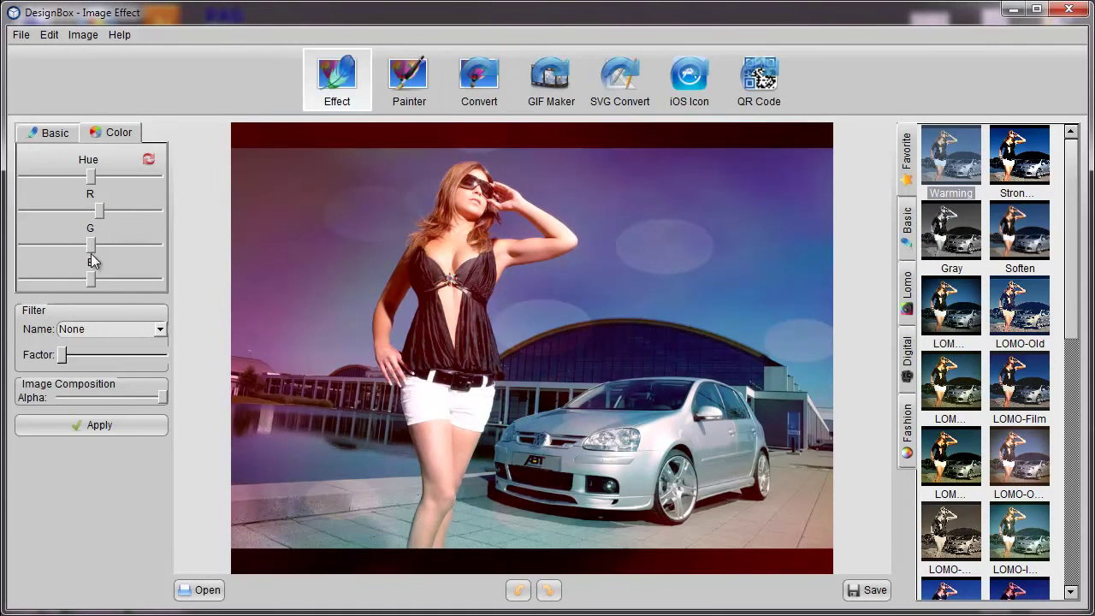
{"action": "mouse_move", "coordinate": [91, 278]}
{"action": "left_mouse_down"}
{"action": "mouse_move", "coordinate": [76, 279]}
{"action": "mouse_move", "coordinate": [82, 246]}
{"action": "mouse_move", "coordinate": [97, 246]}
{"action": "mouse_move", "coordinate": [112, 217]}
{"action": "left_mouse_up"}
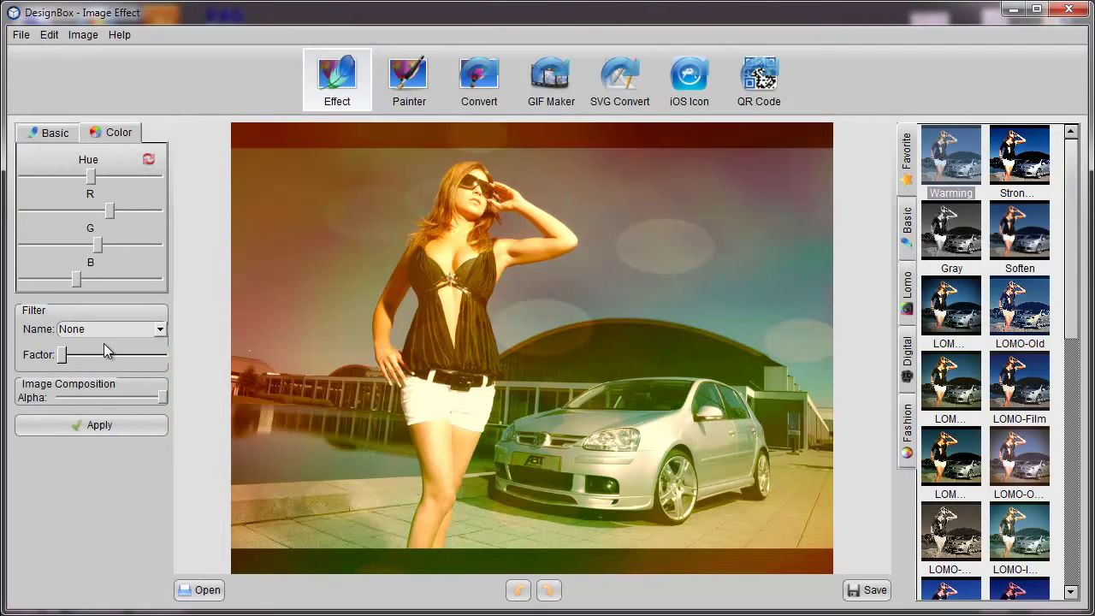
Apply the Blur filter, then the Sharpen filter with stronger sharpening.
{"action": "left_click", "coordinate": [158, 330]}
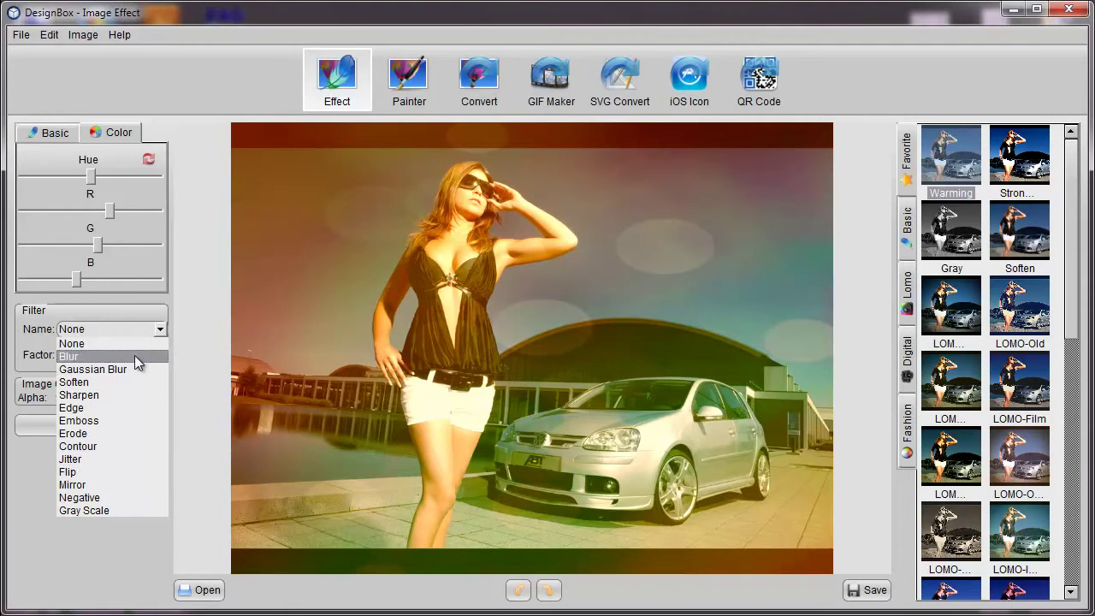
{"action": "left_click", "coordinate": [135, 355]}
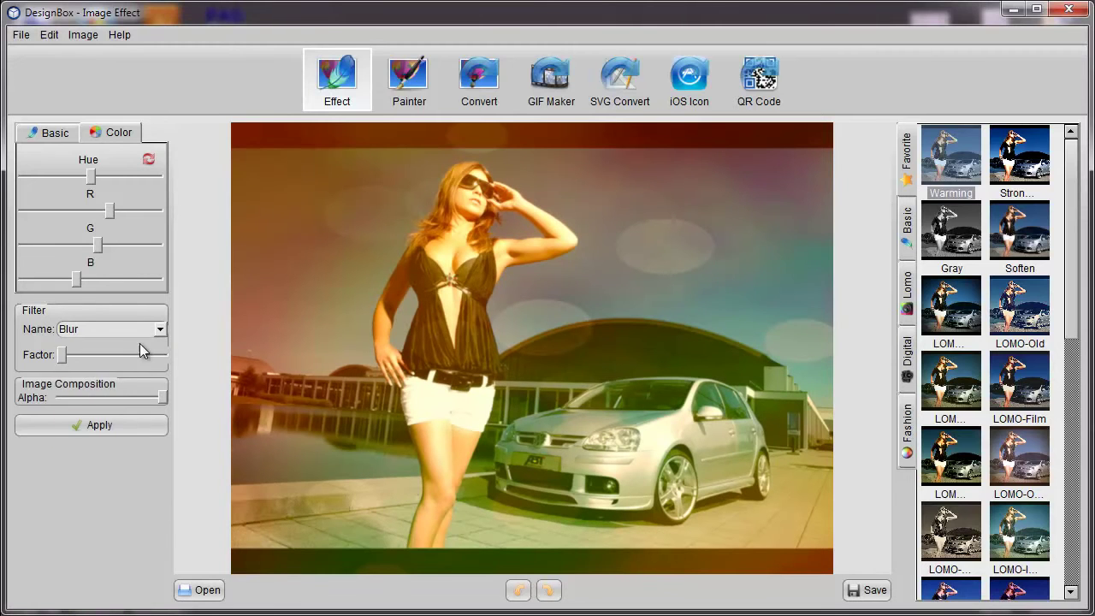
{"action": "left_click", "coordinate": [145, 329]}
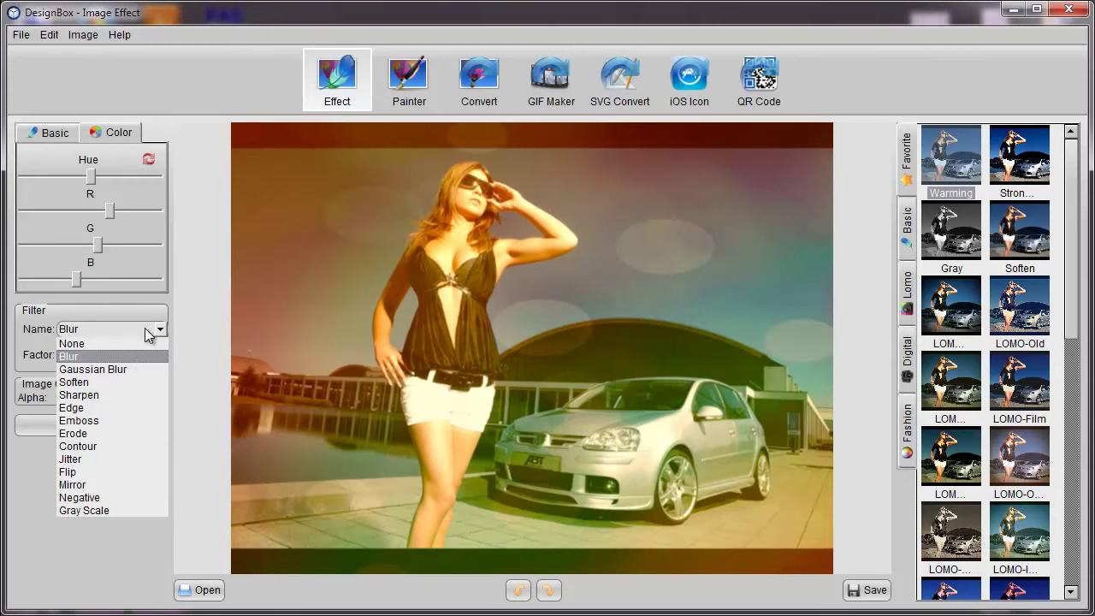
{"action": "left_click", "coordinate": [129, 394]}
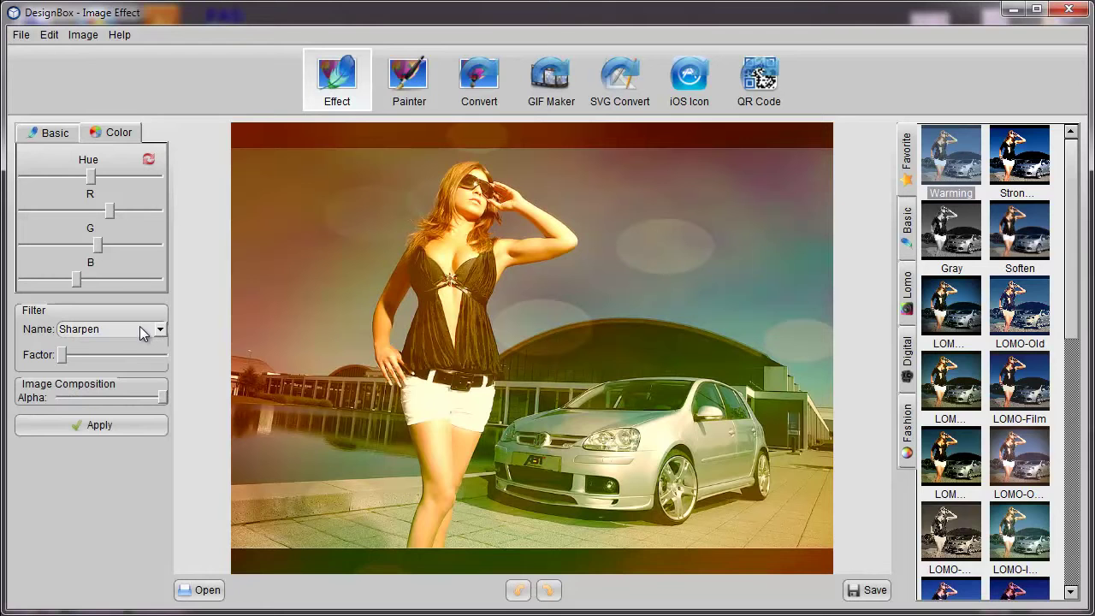
{"action": "left_click_drag", "start_coordinate": [73, 363], "coordinate": [88, 361]}
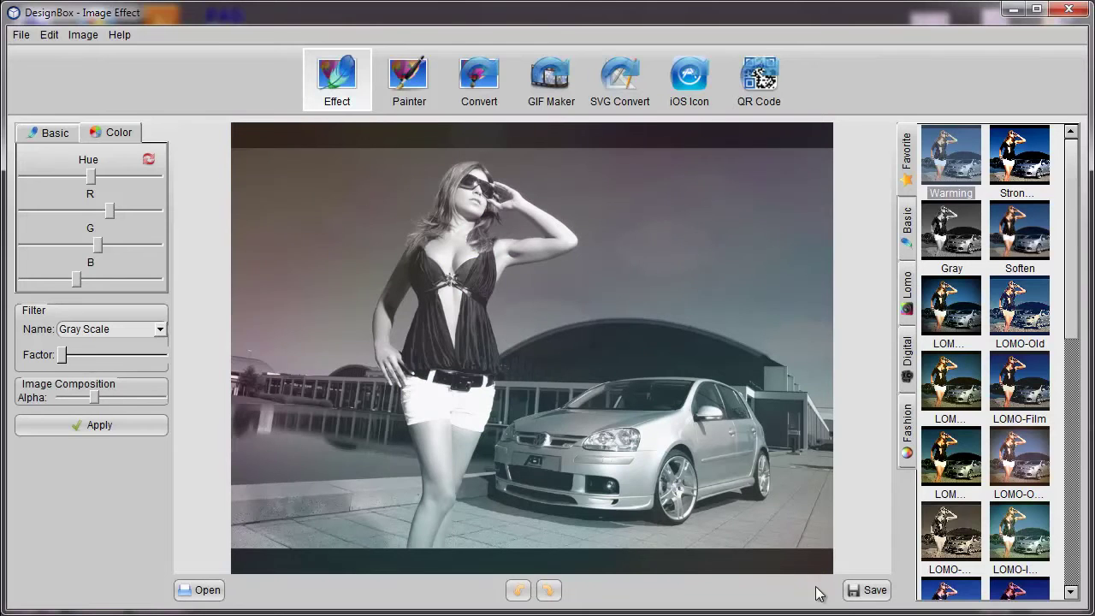
Start saving the edited photo and review the available save file types.
{"action": "left_click", "coordinate": [871, 590]}
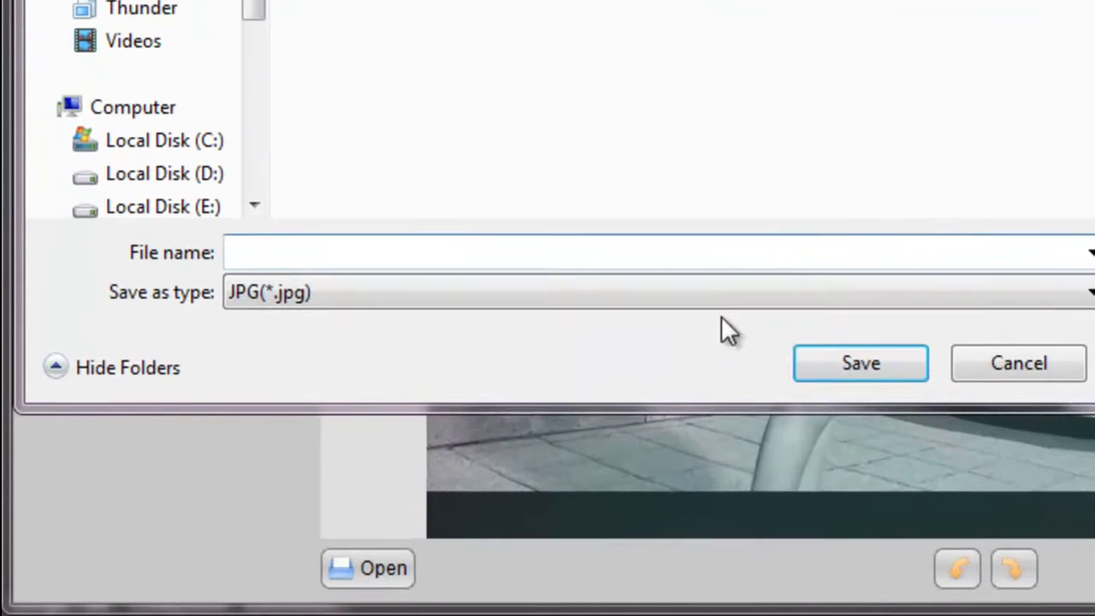
{"action": "left_click", "coordinate": [721, 295]}
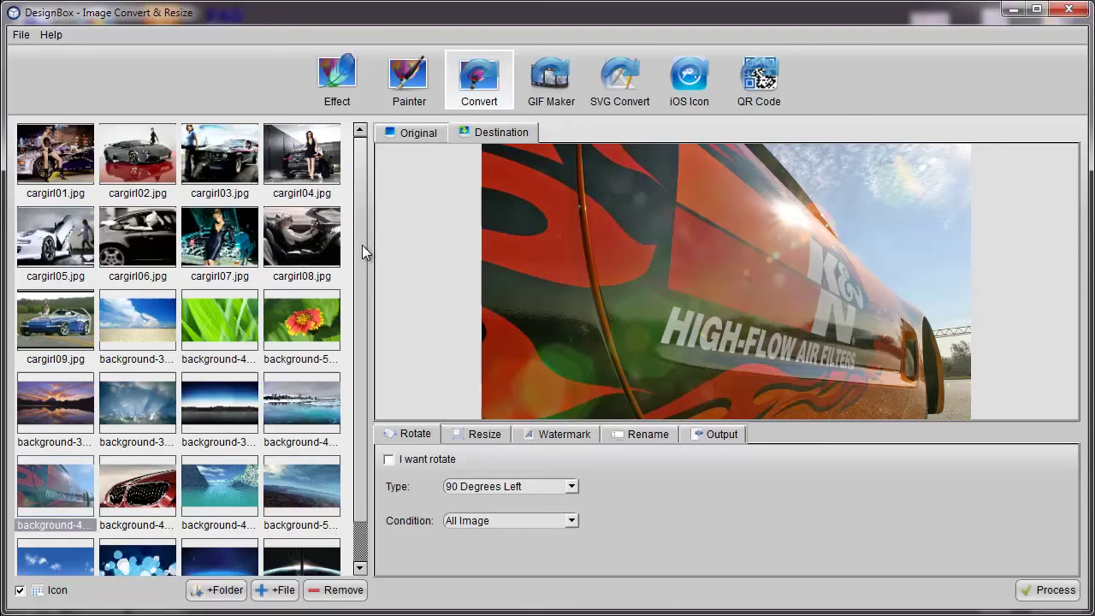
Switch the image list to filename-and-size view and back to thumbnails.
{"action": "left_click_drag", "start_coordinate": [362, 245], "coordinate": [358, 248]}
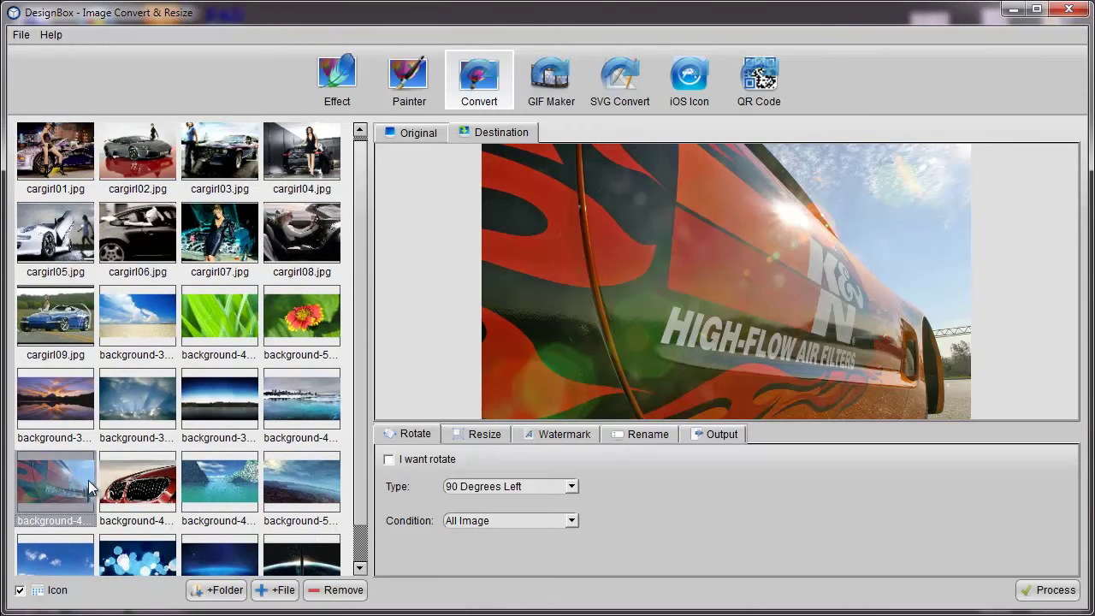
{"action": "left_click", "coordinate": [19, 591]}
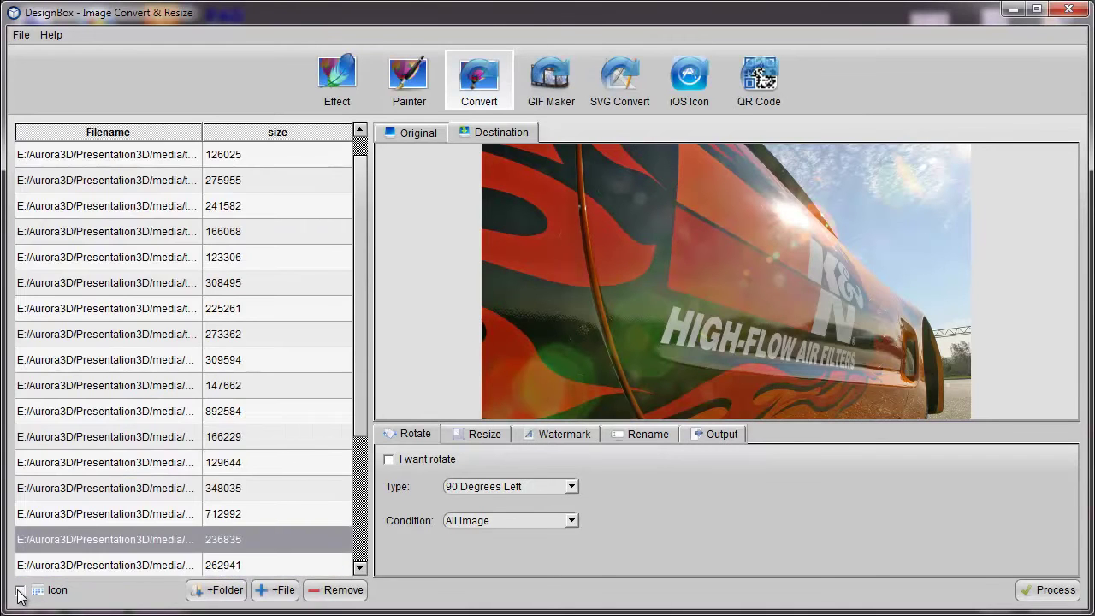
{"action": "left_click", "coordinate": [19, 590]}
Preview 90° right and 180° rotation for all images, then turn rotation off.
{"action": "left_click", "coordinate": [390, 459]}
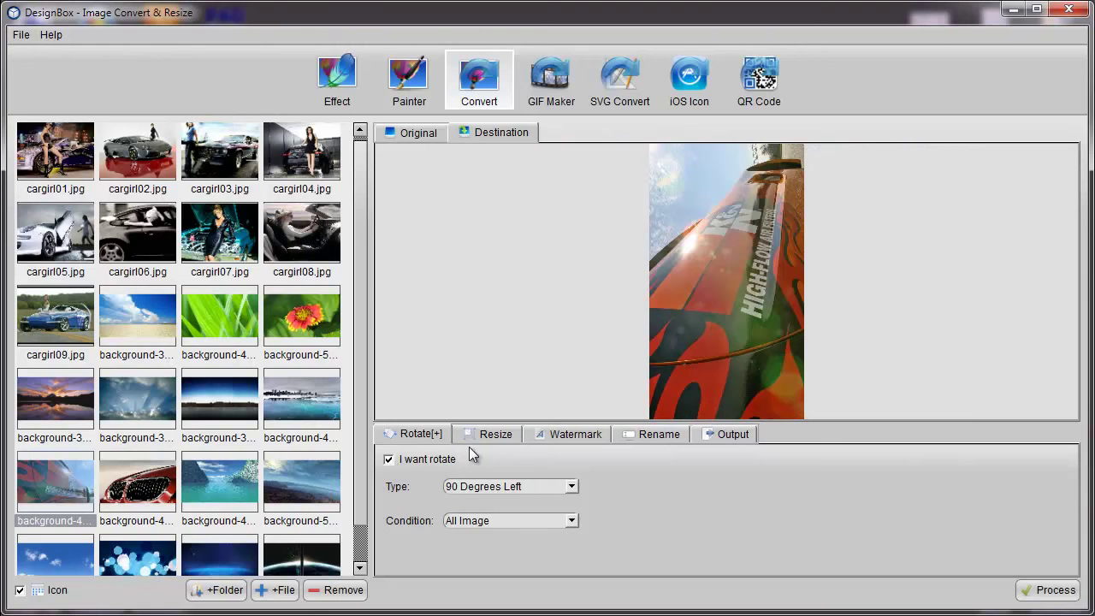
{"action": "left_click", "coordinate": [548, 486]}
{"action": "left_click", "coordinate": [548, 482]}
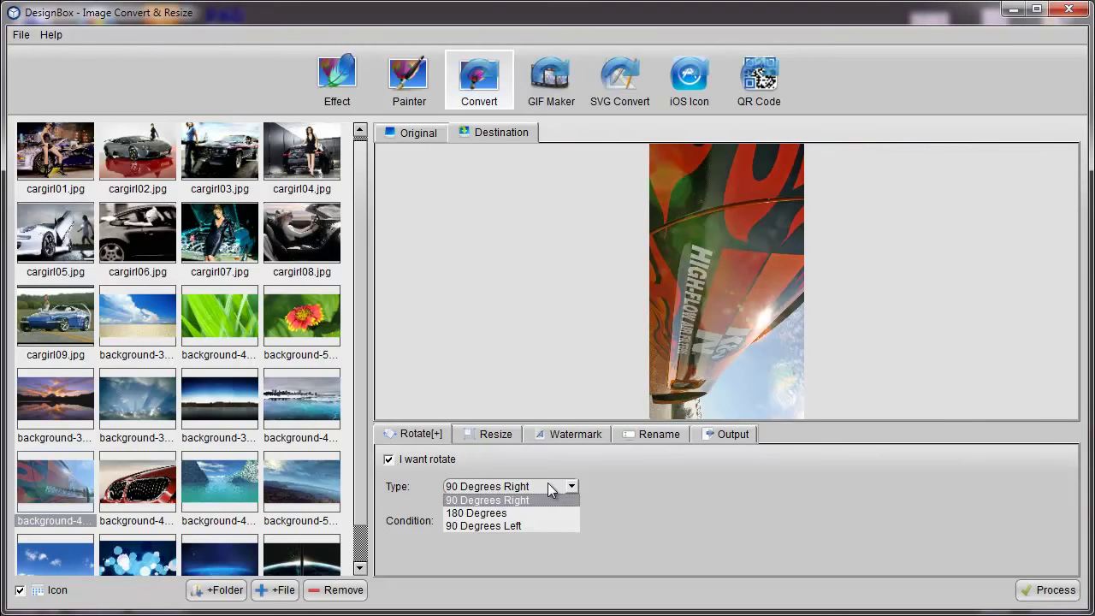
{"action": "left_click", "coordinate": [534, 513]}
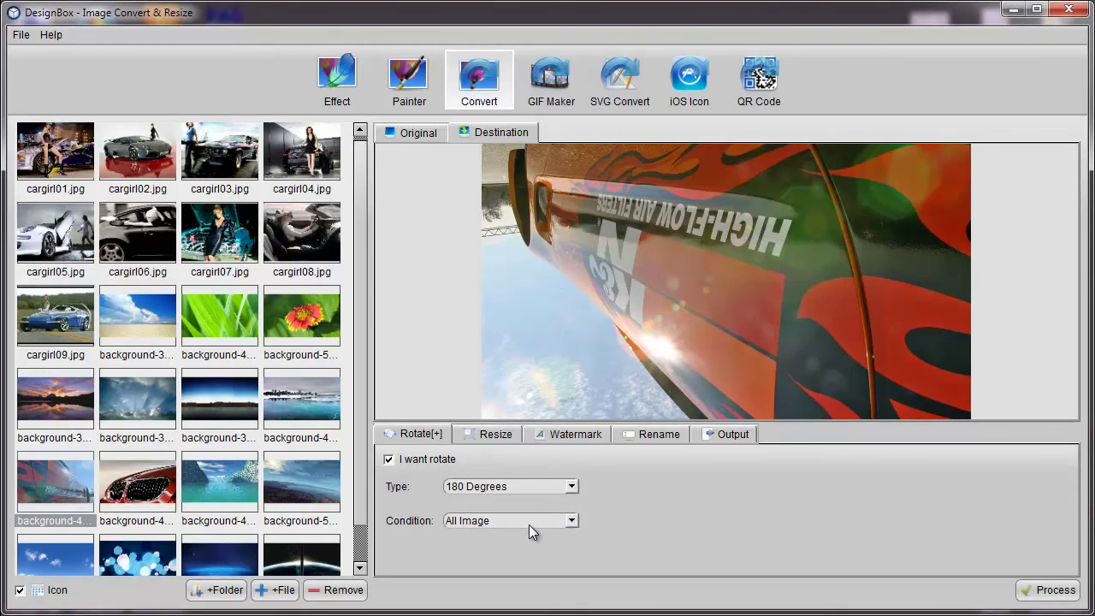
{"action": "left_click", "coordinate": [529, 522]}
{"action": "left_click", "coordinate": [449, 516]}
{"action": "left_click", "coordinate": [417, 462]}
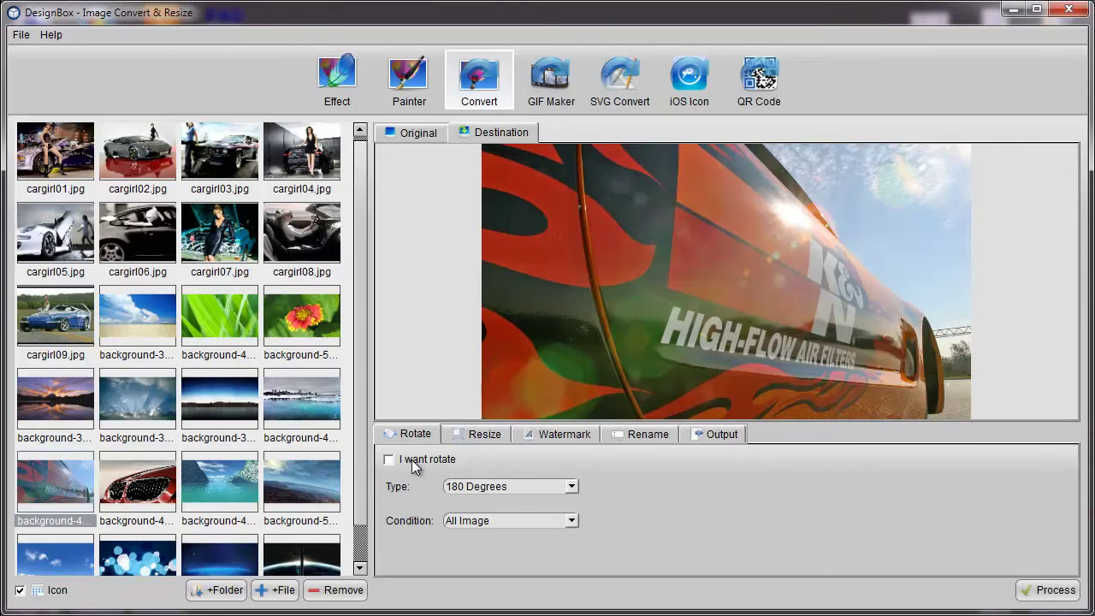
{"action": "left_click", "coordinate": [475, 434]}
Enable resizing and add a logo image watermark at middle-and-center position.
{"action": "left_click", "coordinate": [429, 462]}
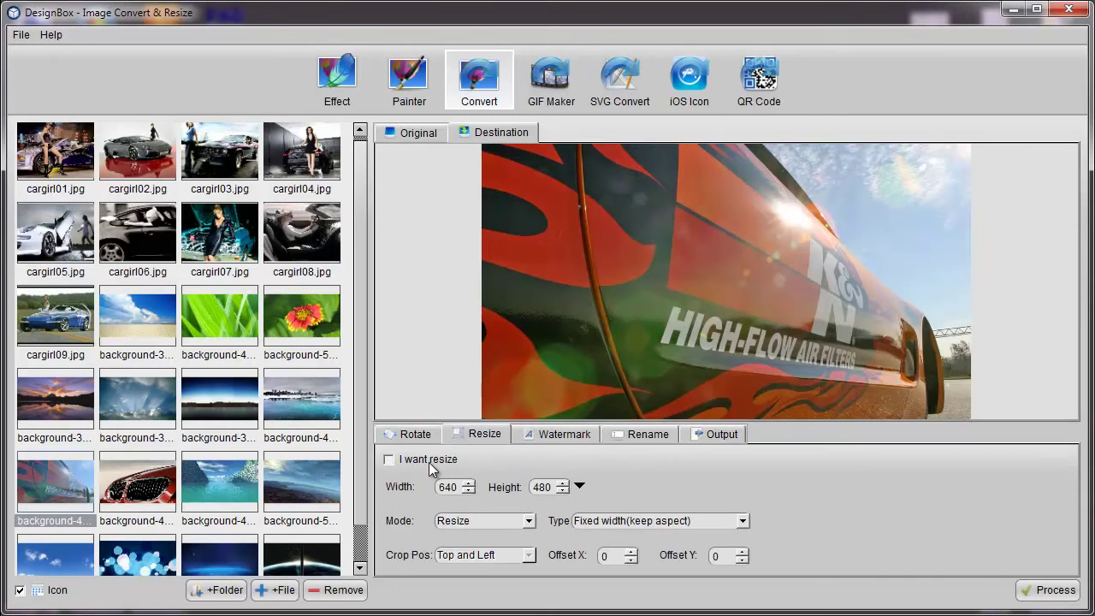
{"action": "left_click", "coordinate": [569, 434]}
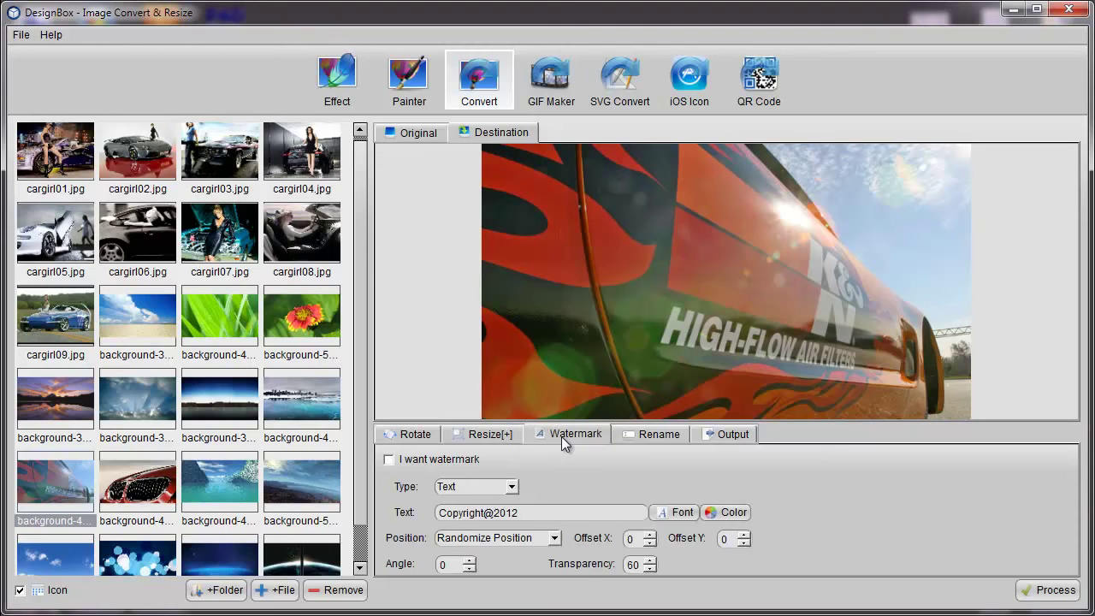
{"action": "left_click", "coordinate": [388, 460]}
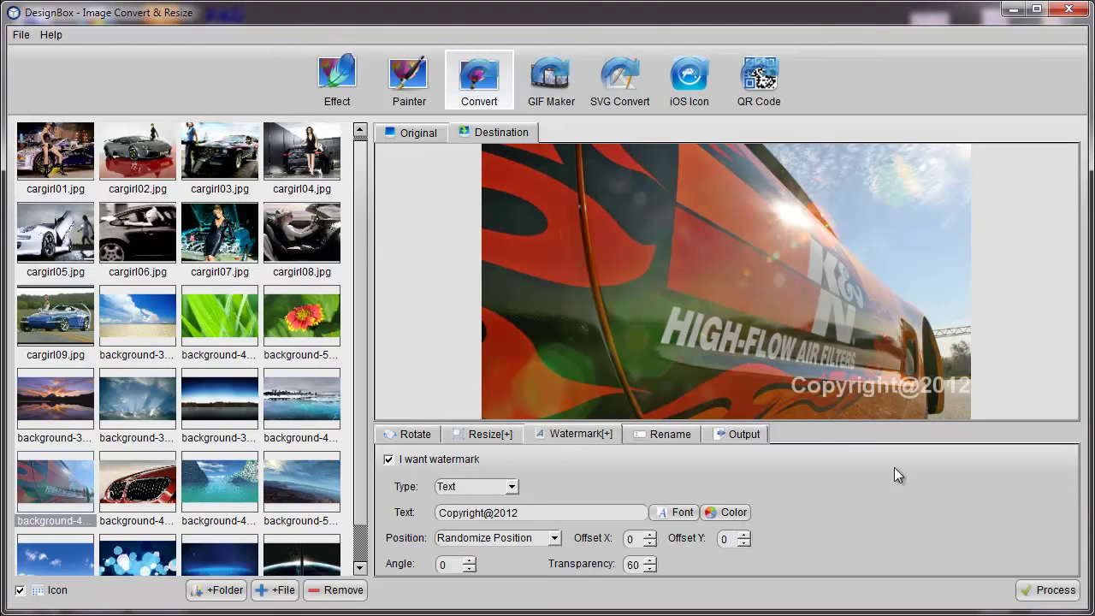
{"action": "left_click", "coordinate": [511, 487]}
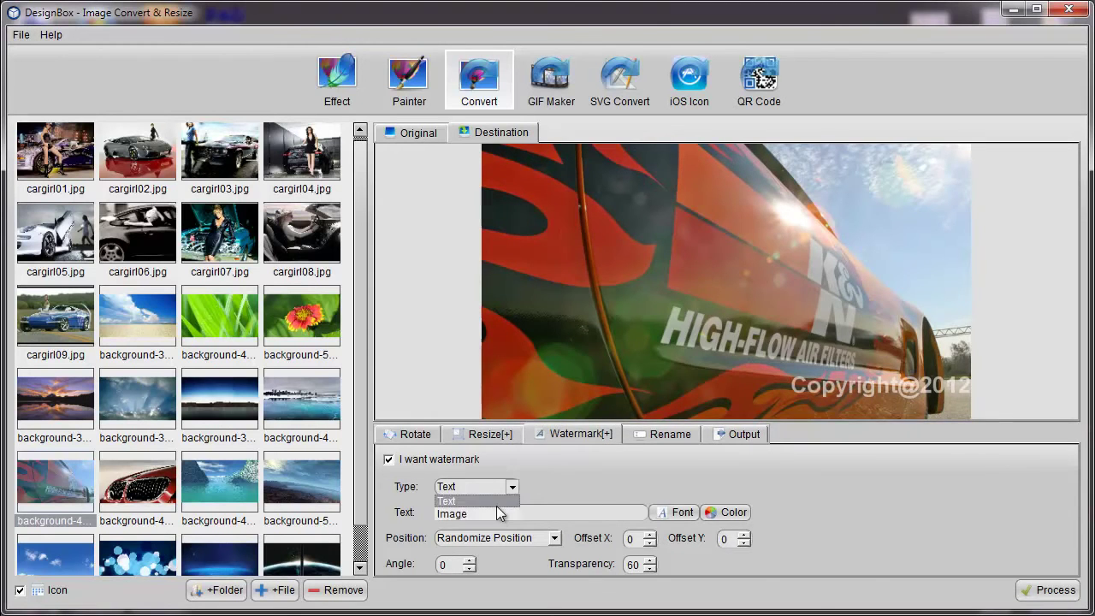
{"action": "left_click", "coordinate": [495, 511]}
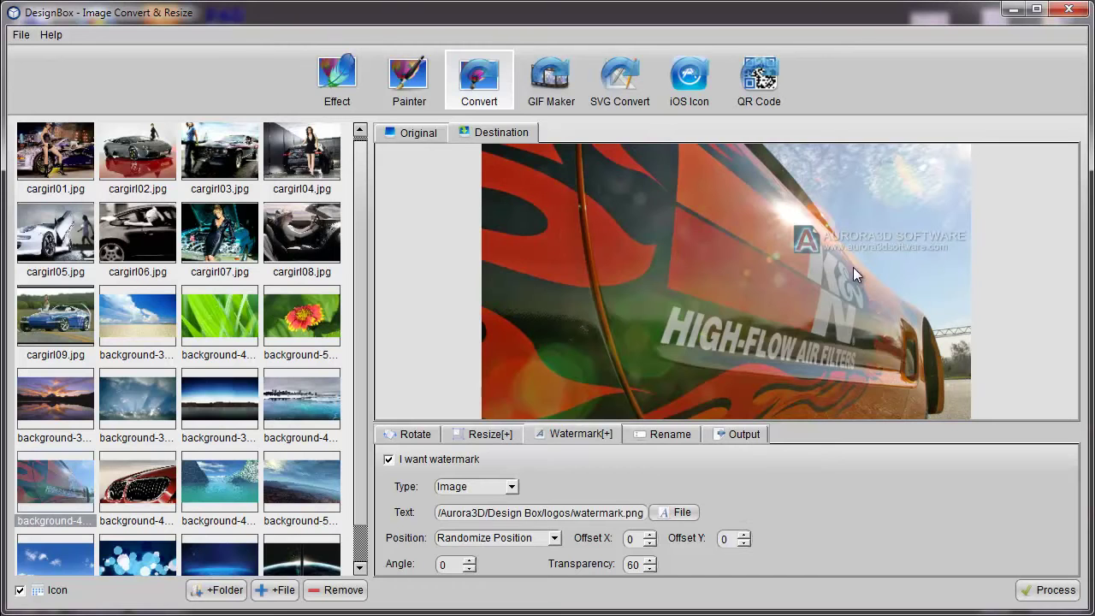
{"action": "left_click", "coordinate": [536, 542]}
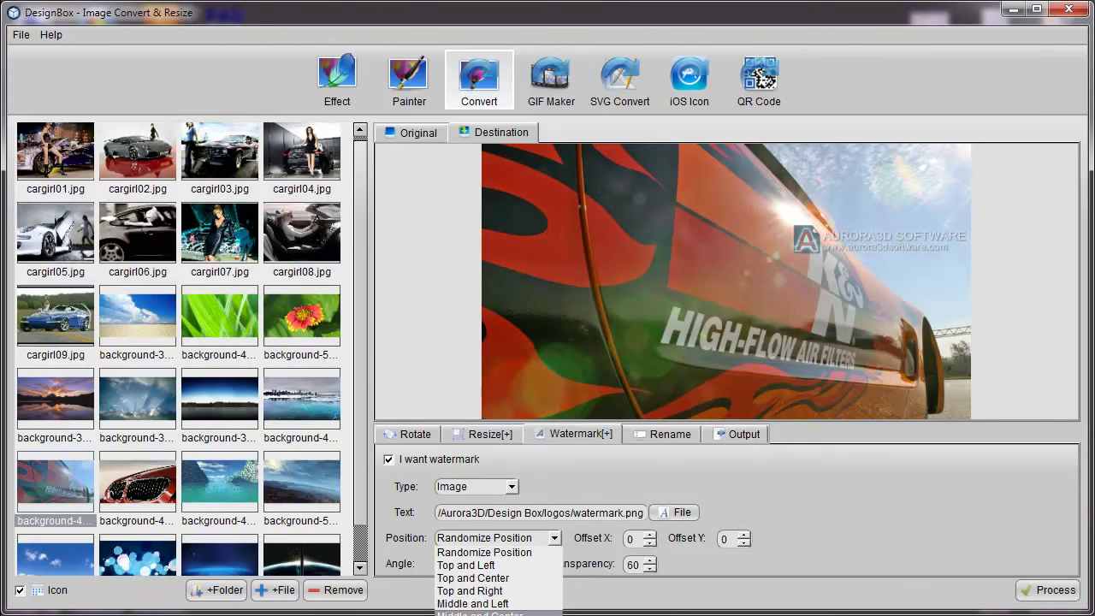
{"action": "left_click", "coordinate": [488, 612]}
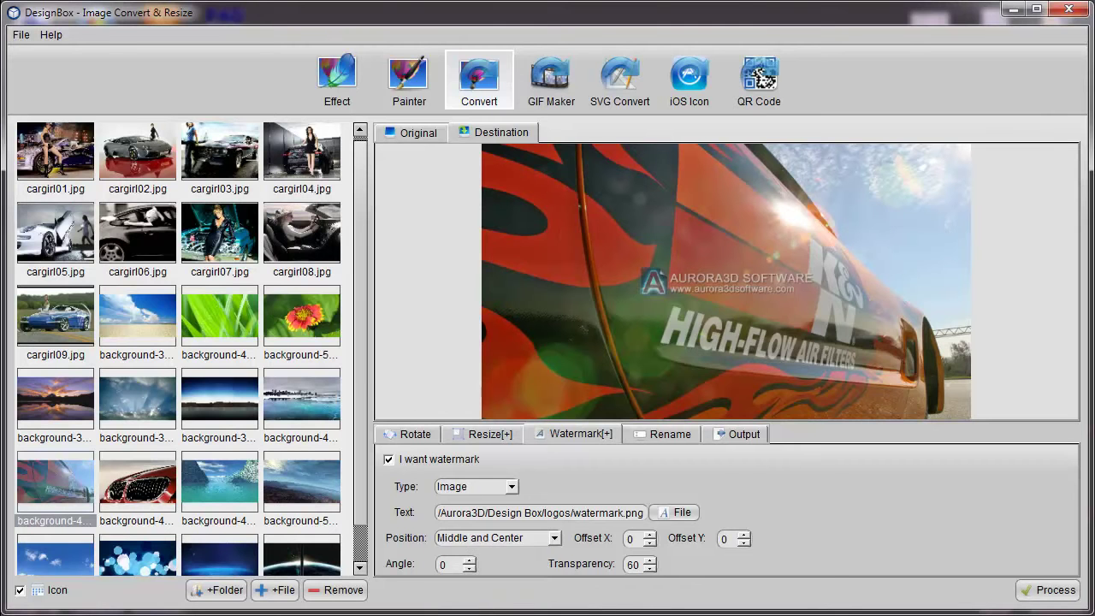
{"action": "left_click", "coordinate": [663, 434]}
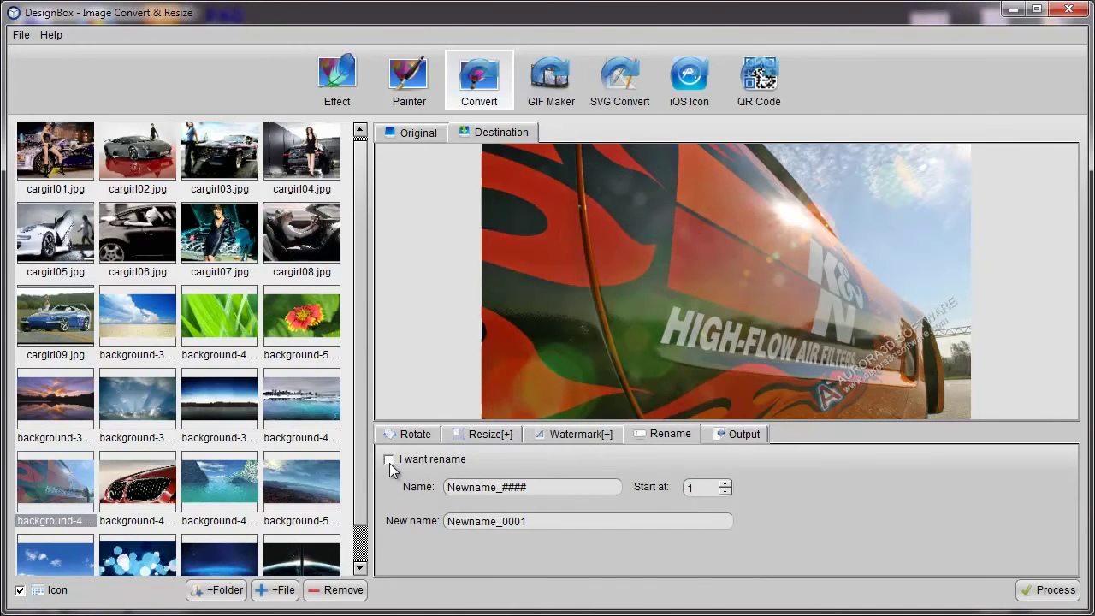
Turn on renaming with the Newname_#### pattern selected, and choose JPG output format.
{"action": "left_click", "coordinate": [389, 461]}
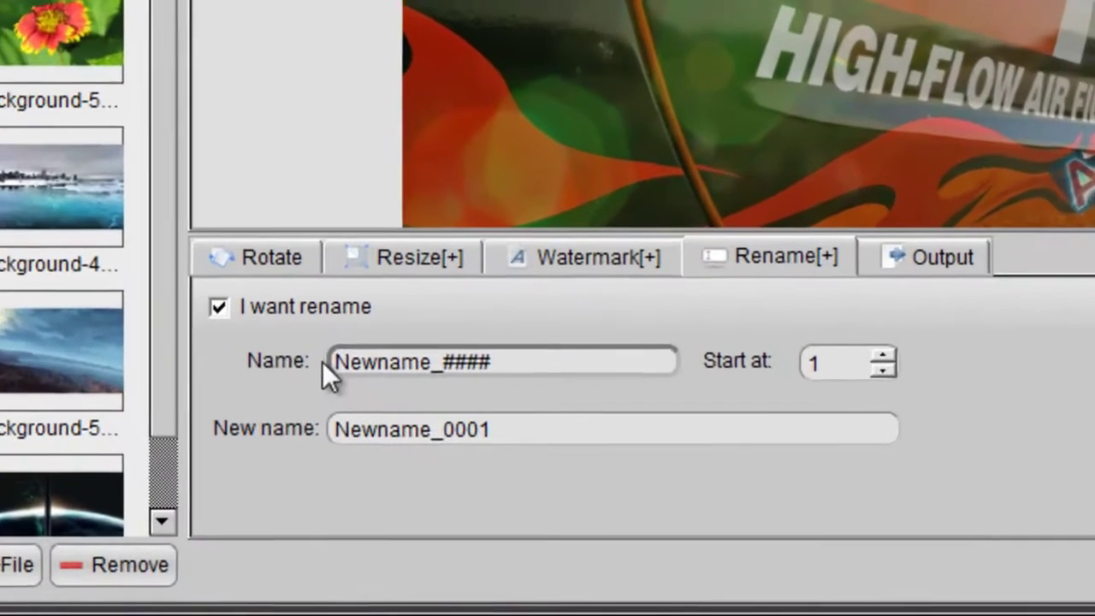
{"action": "left_click_drag", "start_coordinate": [330, 361], "coordinate": [535, 360]}
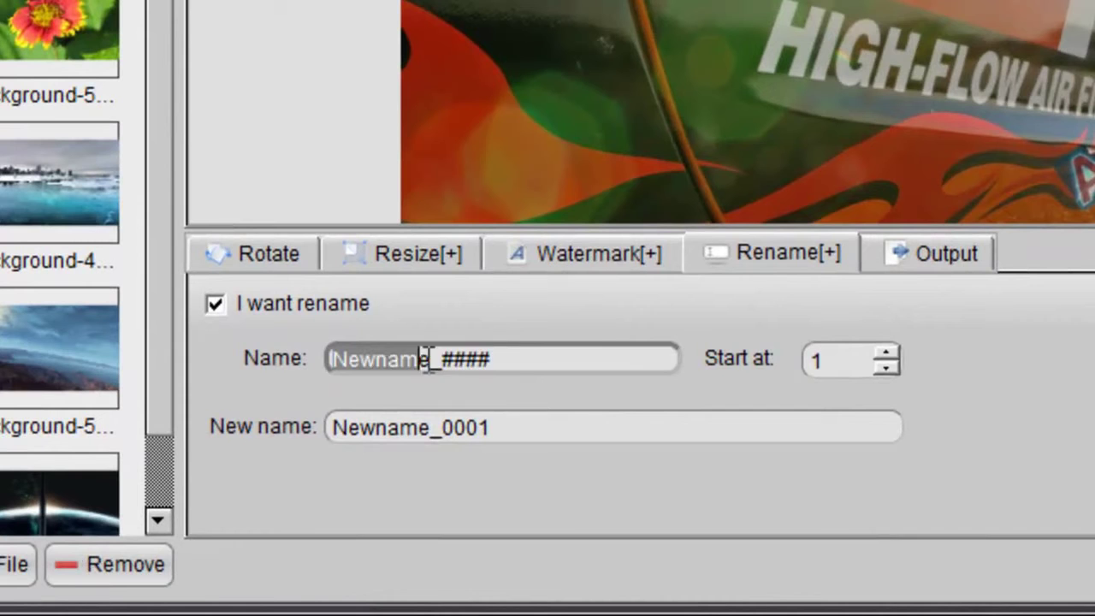
{"action": "left_click", "coordinate": [932, 253]}
{"action": "left_click", "coordinate": [593, 323]}
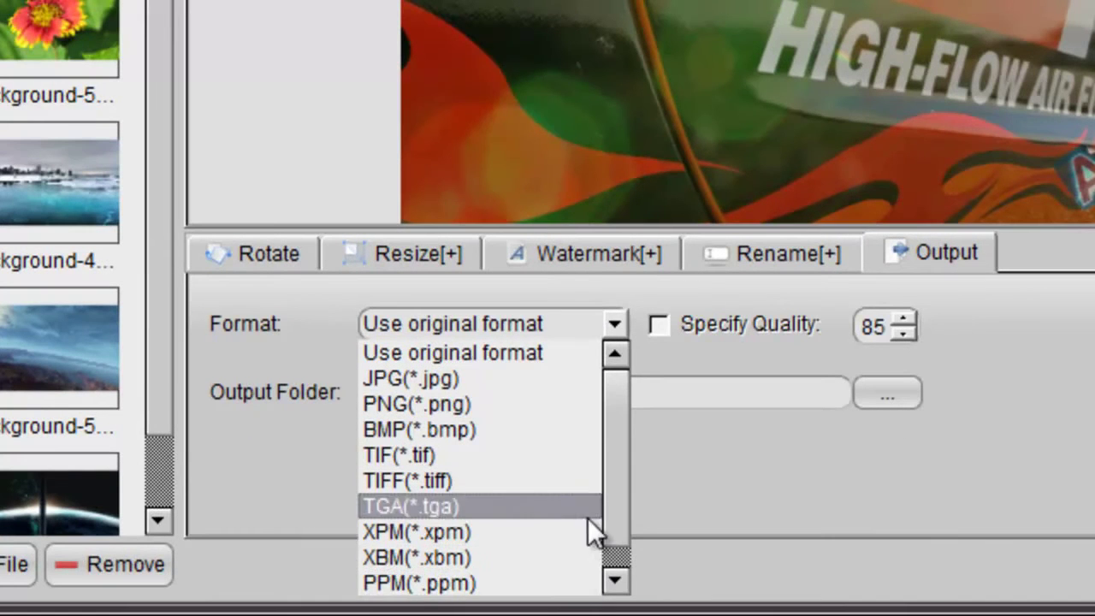
{"action": "left_click", "coordinate": [587, 388]}
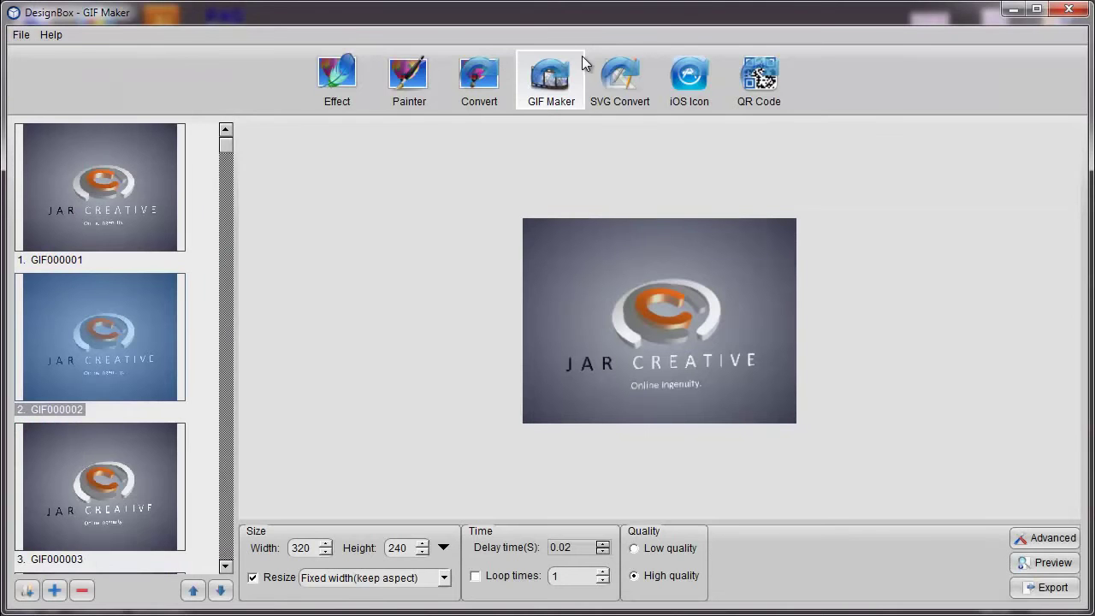
Browse the frame image picker and its file types, then close it without adding files.
{"action": "left_click", "coordinate": [54, 589]}
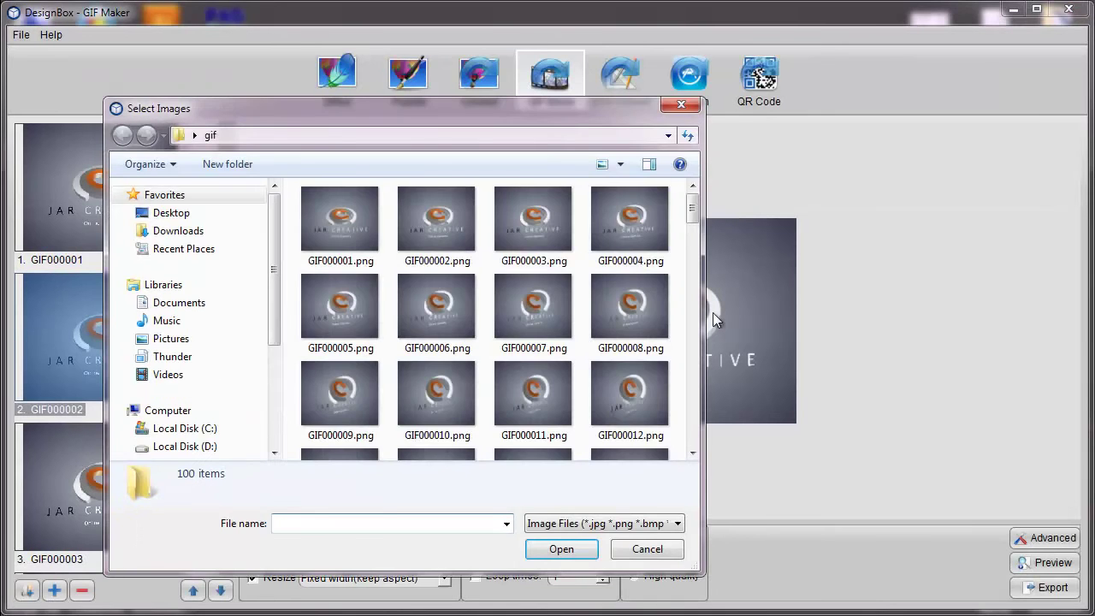
{"action": "left_click_drag", "start_coordinate": [691, 212], "coordinate": [693, 267]}
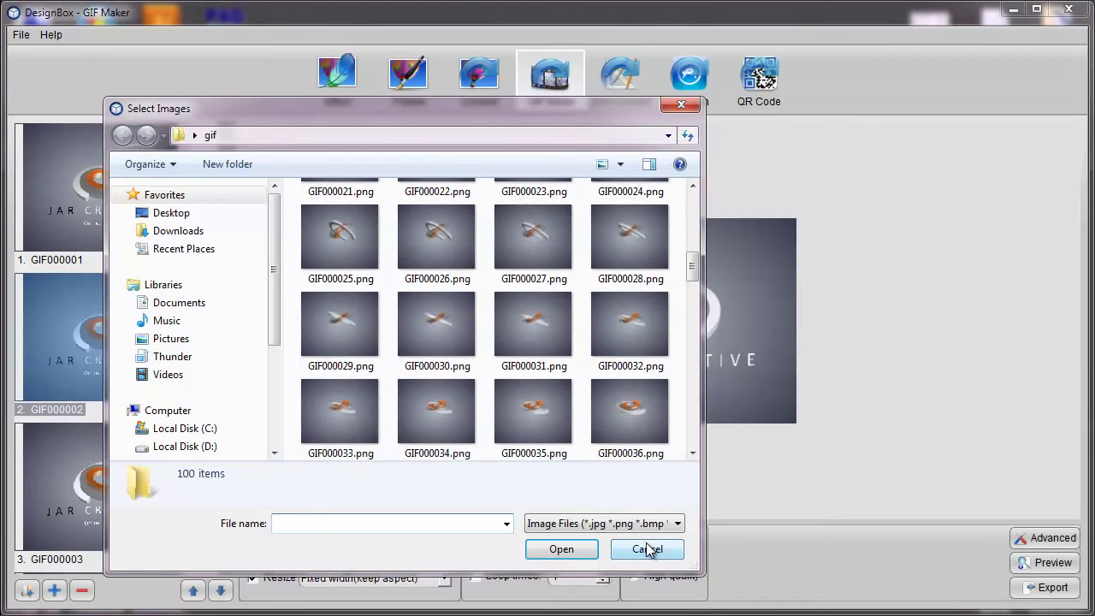
{"action": "left_click", "coordinate": [660, 523]}
{"action": "left_click", "coordinate": [697, 517]}
{"action": "left_click", "coordinate": [666, 549]}
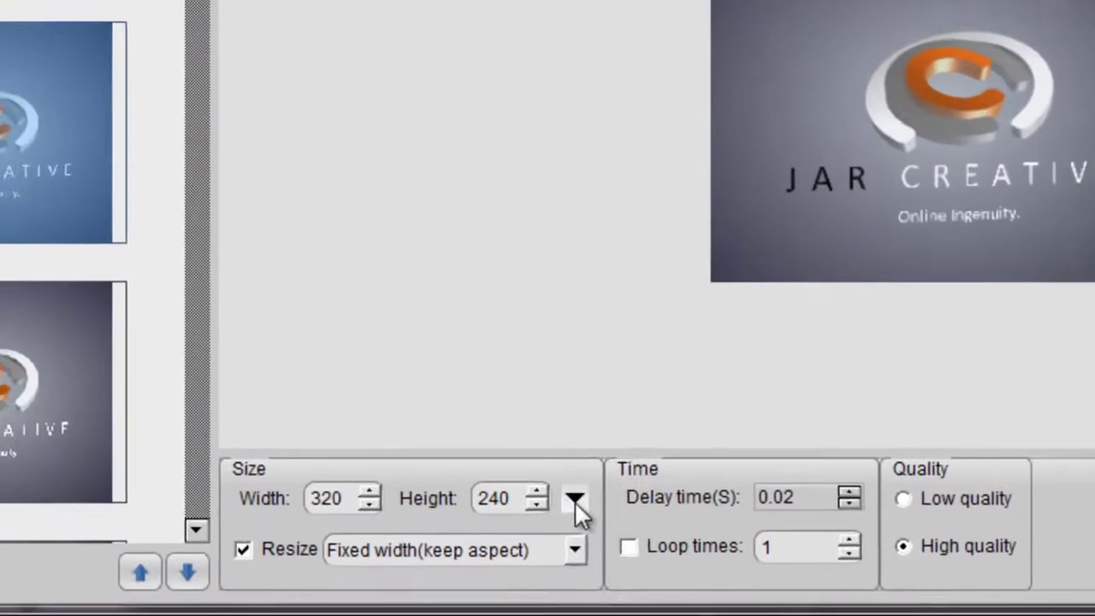
Keep fixed-width resizing with aspect ratio, set delay to 0.05 s, and preview the animation.
{"action": "left_click", "coordinate": [444, 548]}
{"action": "left_click", "coordinate": [444, 578]}
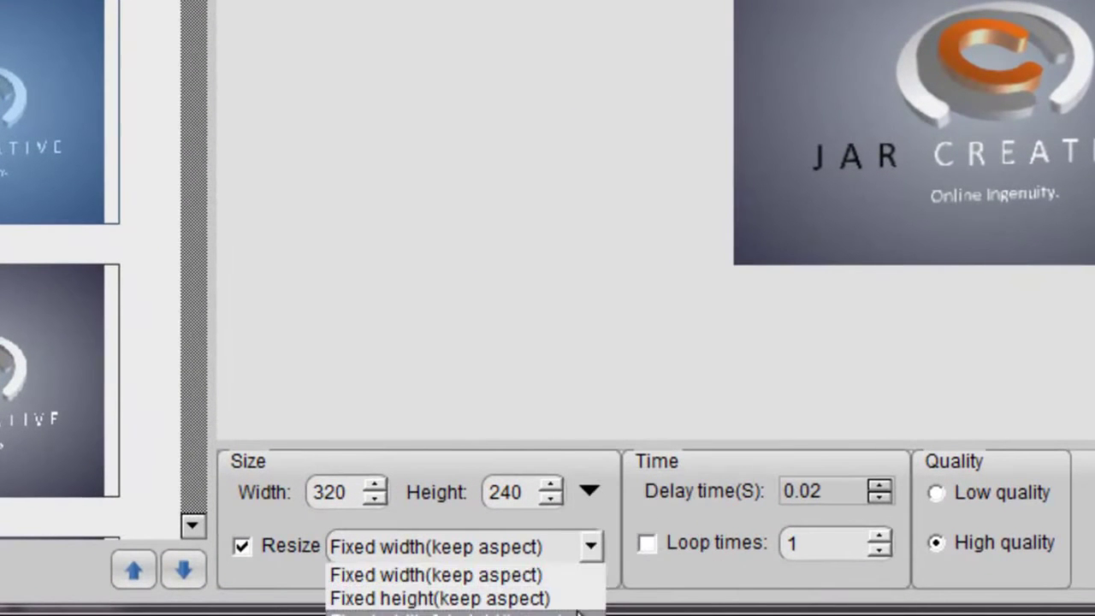
{"action": "left_click", "coordinate": [648, 513]}
{"action": "left_click", "coordinate": [844, 492]}
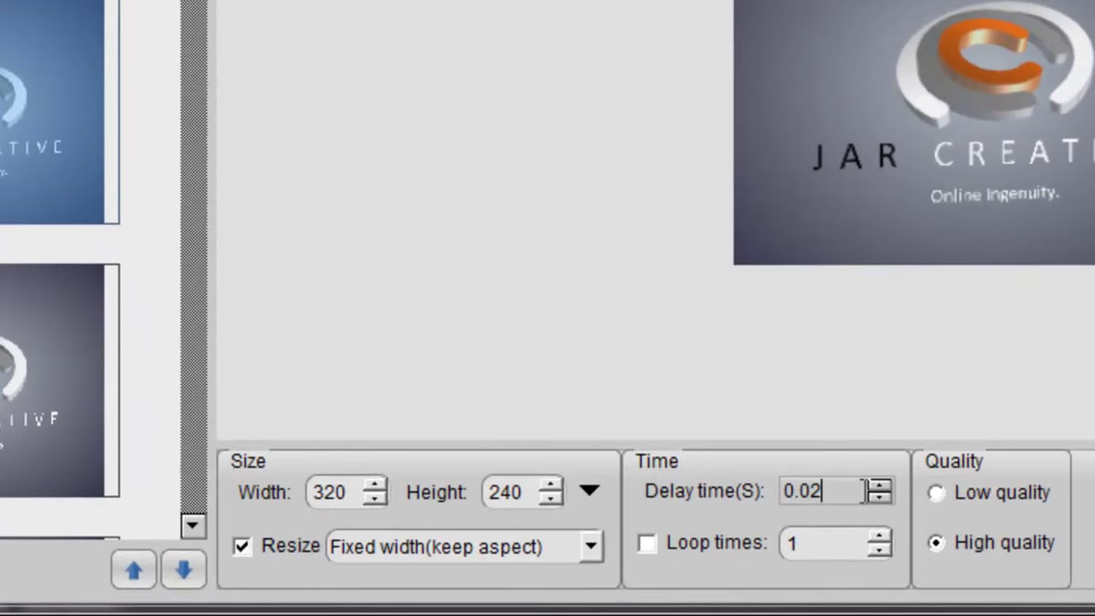
{"action": "left_click_drag", "start_coordinate": [844, 491], "coordinate": [812, 491]}
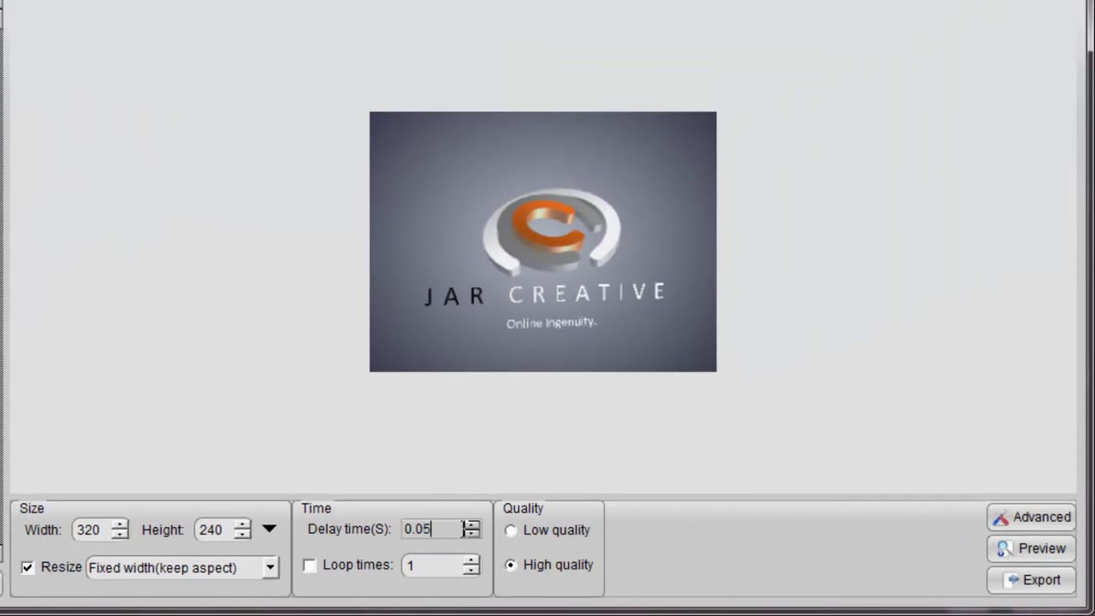
{"action": "type", "text": "5"}
{"action": "double_click", "coordinate": [432, 529]}
{"action": "left_click", "coordinate": [1018, 546]}
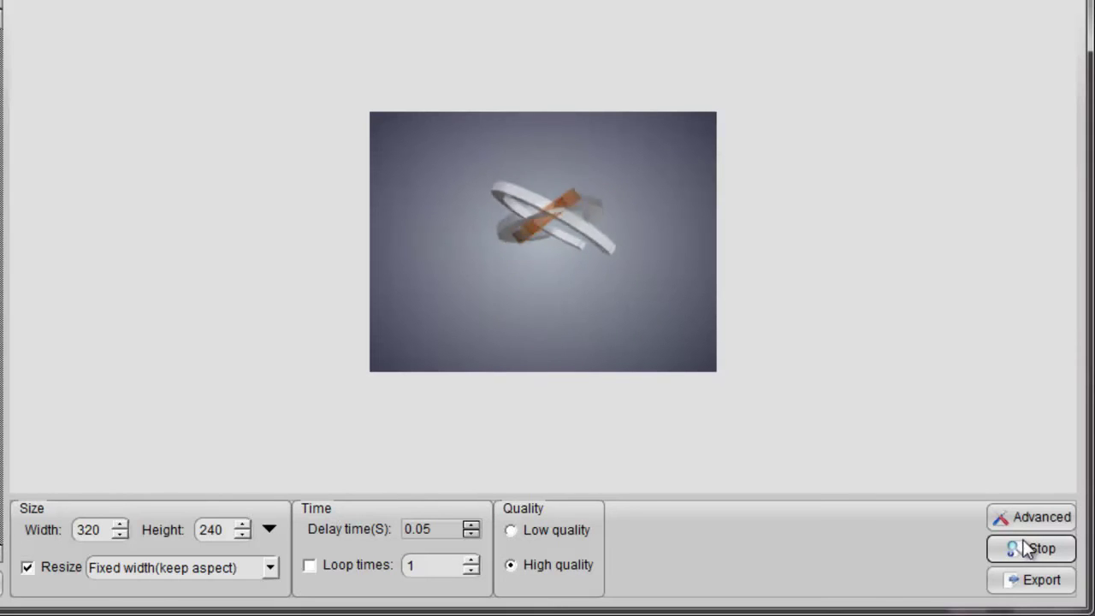
Set the GIF background to Nontransparency in the Advanced settings.
{"action": "left_click", "coordinate": [1031, 519]}
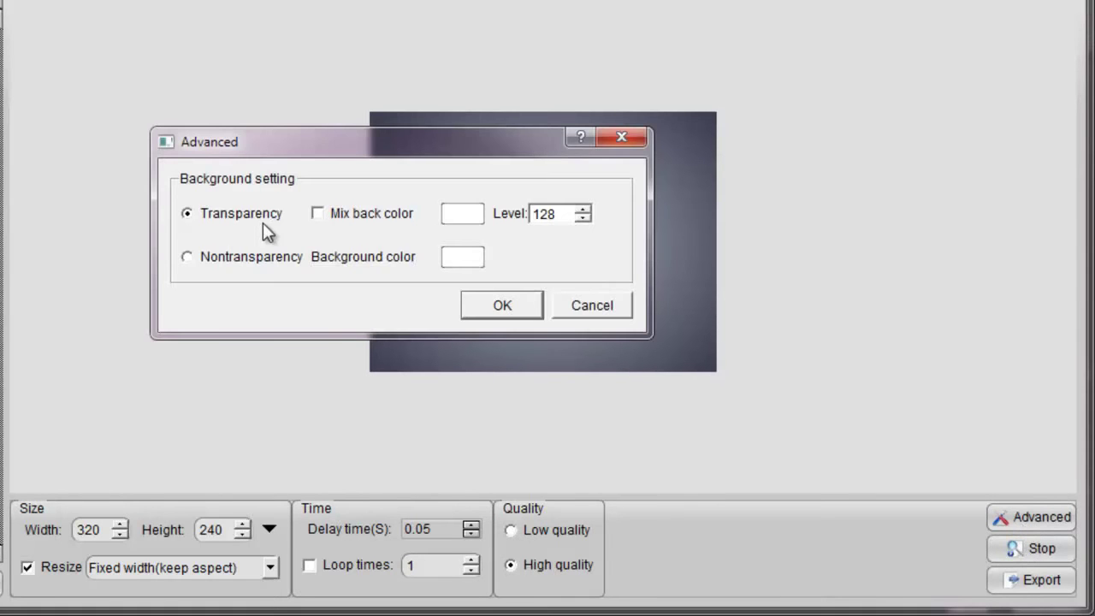
{"action": "left_click", "coordinate": [320, 215]}
{"action": "left_click", "coordinate": [355, 217]}
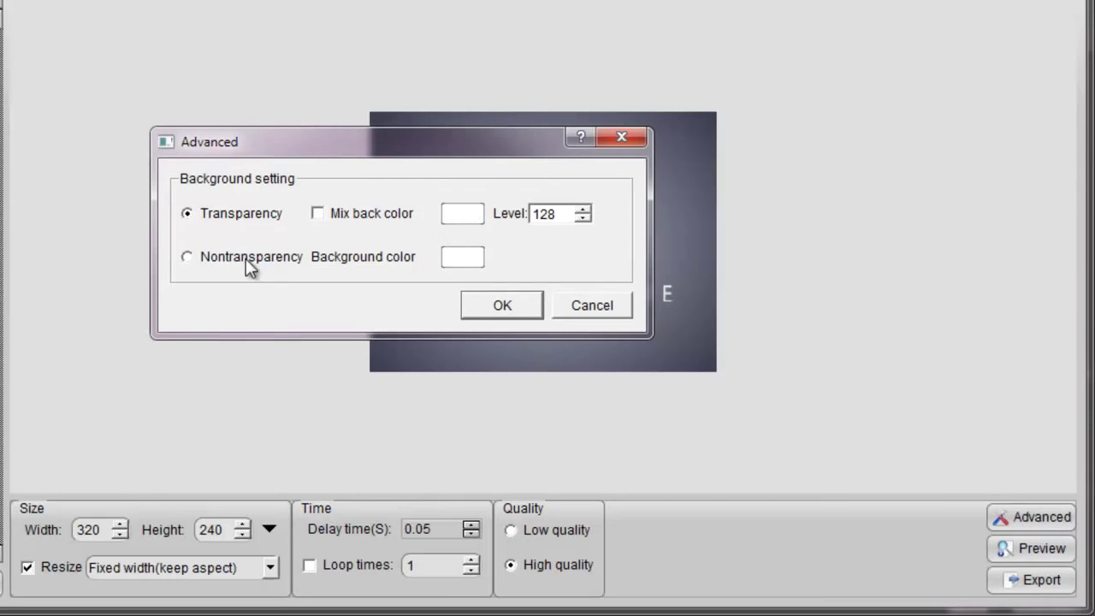
{"action": "left_click", "coordinate": [222, 261]}
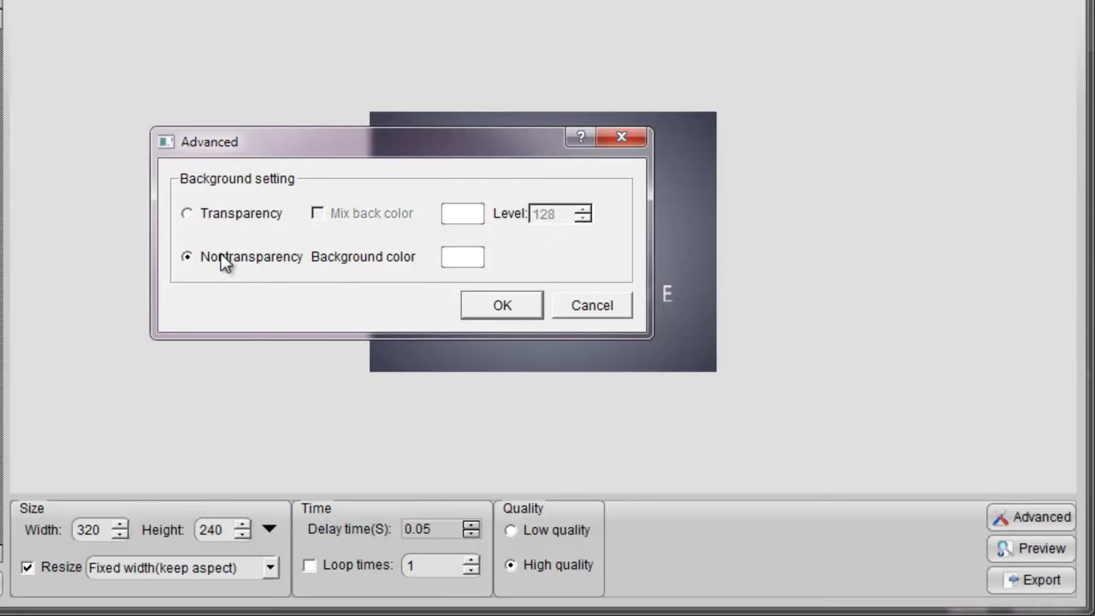
{"action": "left_click", "coordinate": [501, 304]}
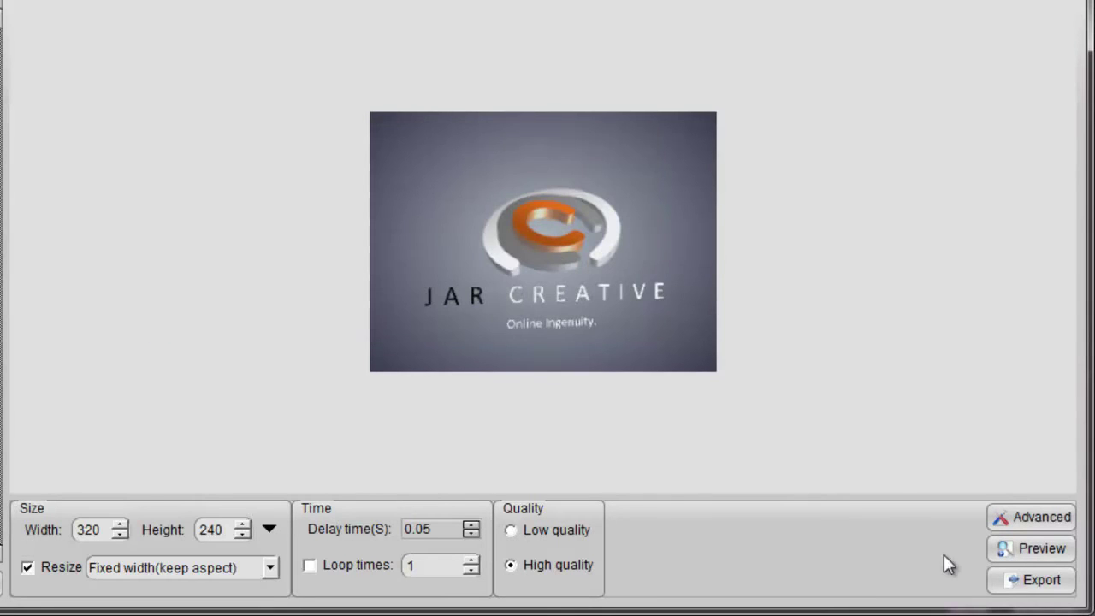
Export the animation as a GIF file named 123.
{"action": "left_click", "coordinate": [1026, 581]}
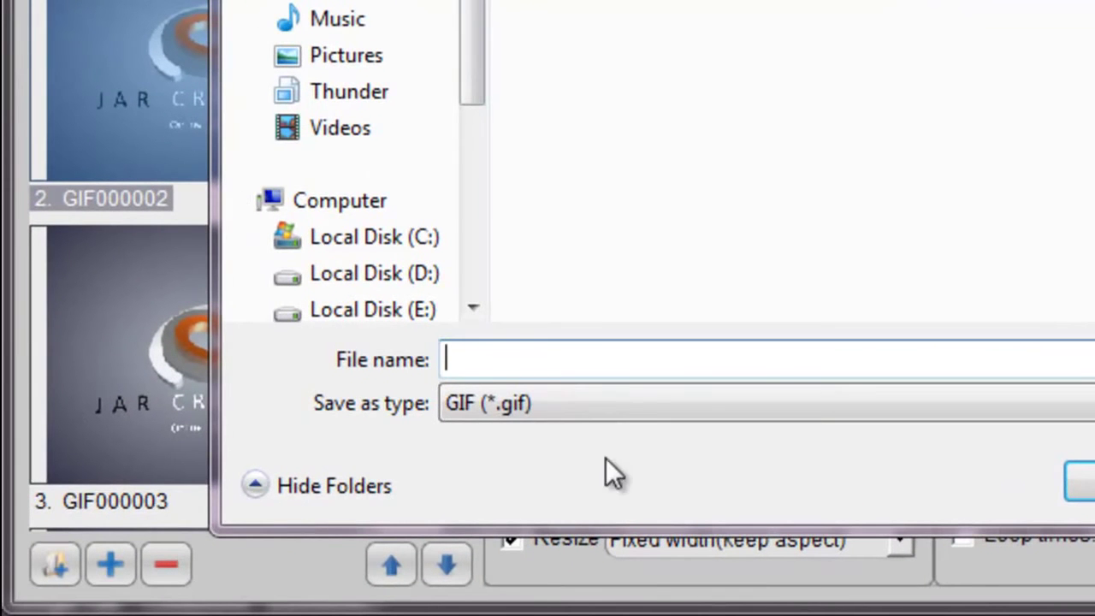
{"action": "left_click", "coordinate": [613, 404]}
{"action": "left_click", "coordinate": [484, 379]}
{"action": "left_click", "coordinate": [489, 359]}
{"action": "type", "text": "123"}
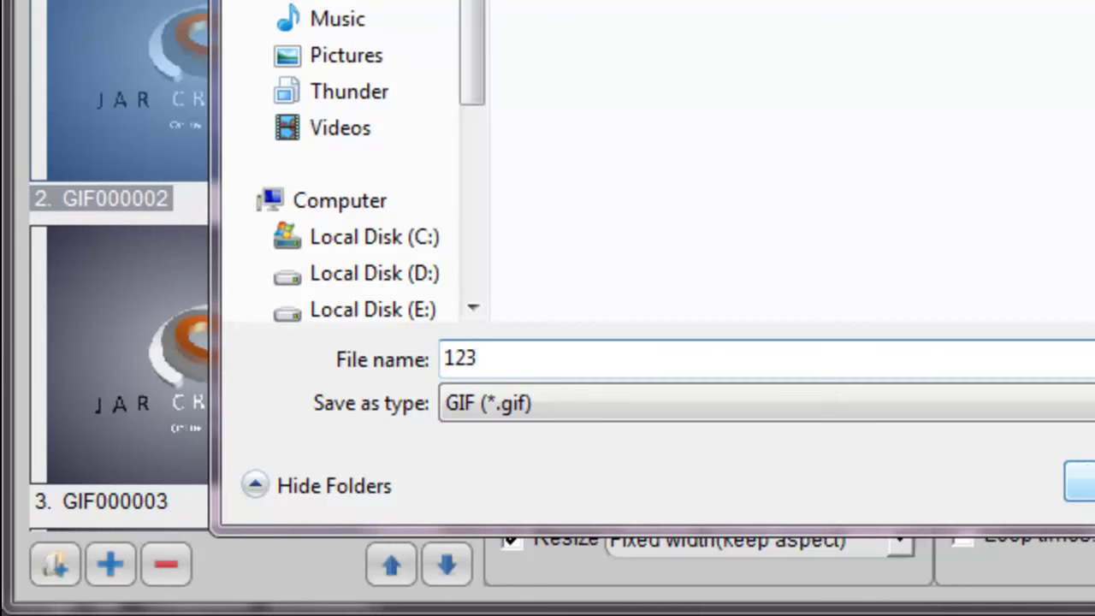
{"action": "left_click", "coordinate": [1080, 483]}
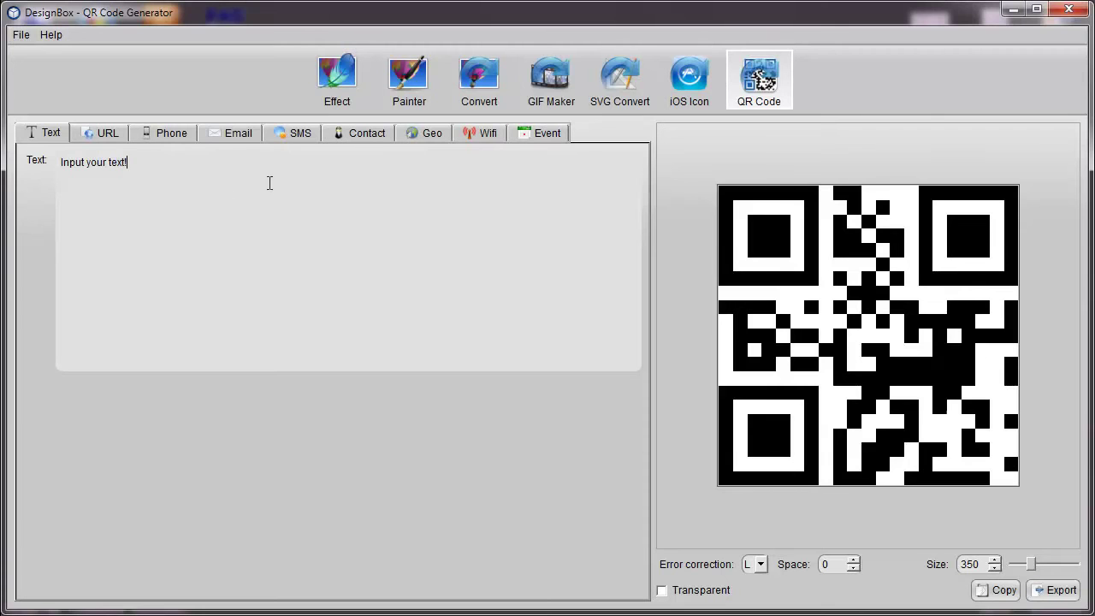
Encode the text 'aurora3d software', then try the URL 'w.presentation-3d.comare'.
{"action": "triple_click", "coordinate": [141, 165]}
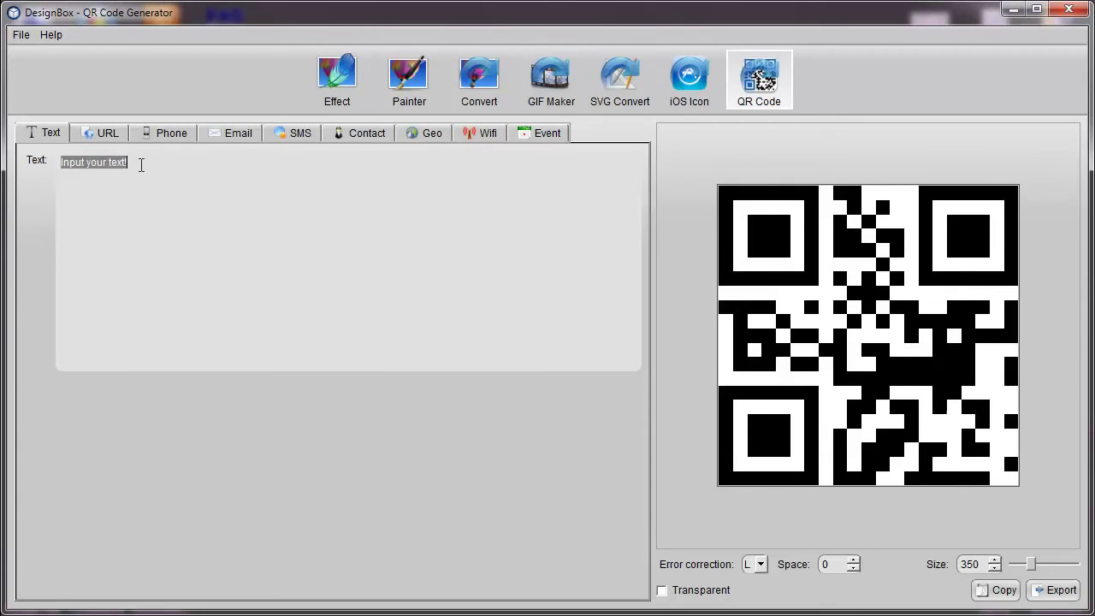
{"action": "type", "text": "aurora3d"}
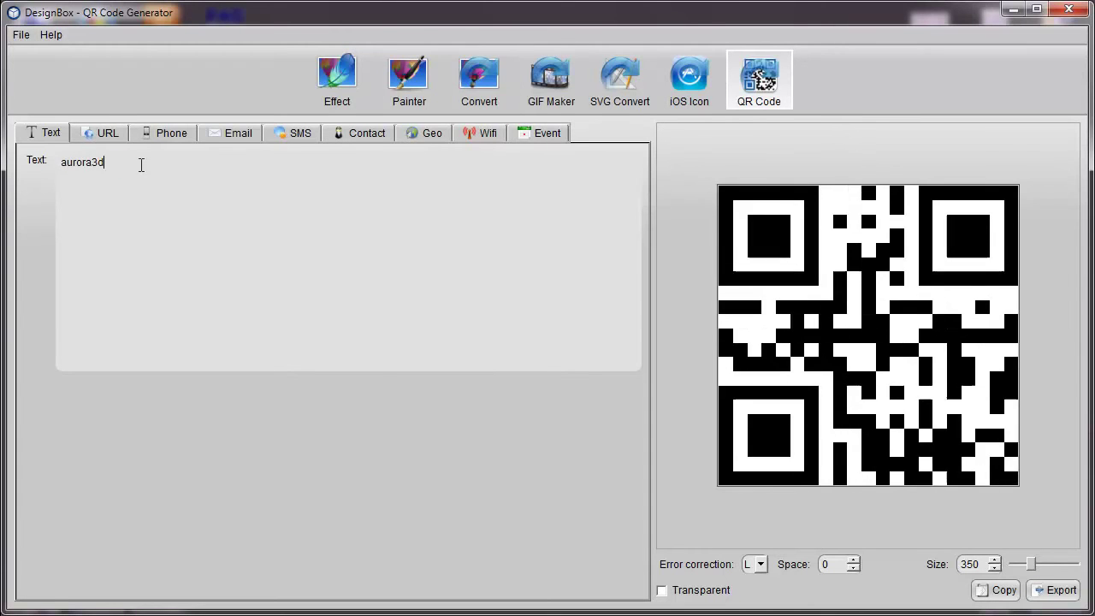
{"action": "type", "text": " software"}
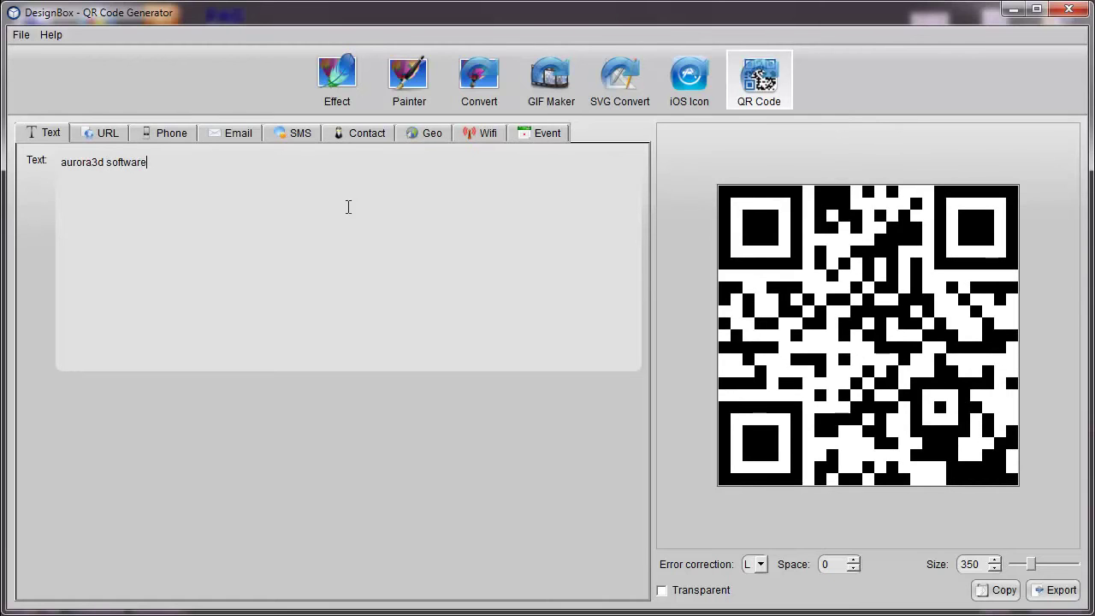
{"action": "left_click", "coordinate": [97, 133]}
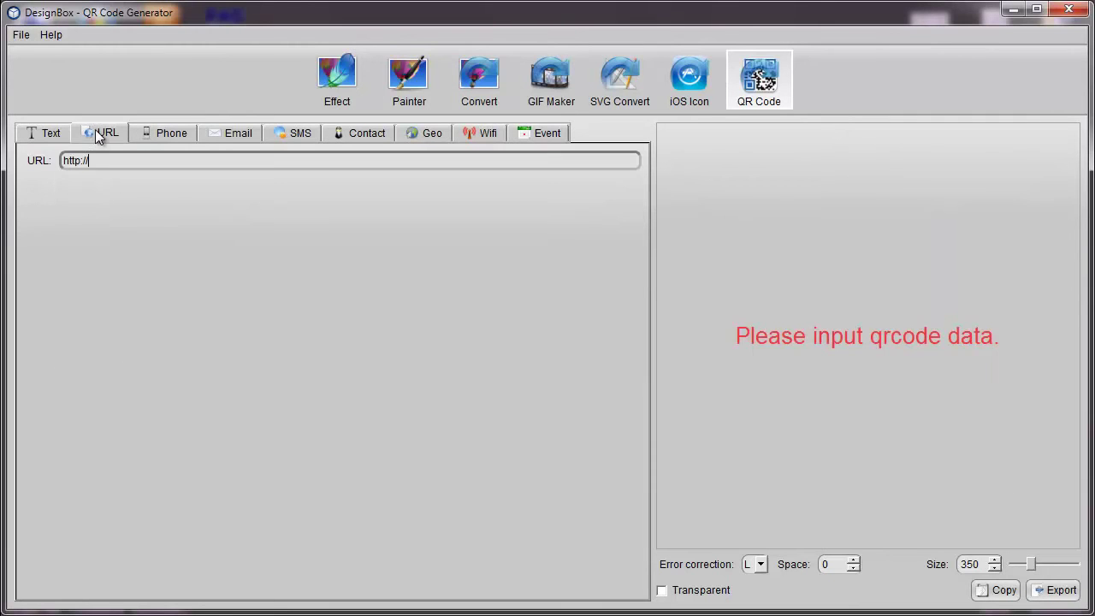
{"action": "type", "text": "www"}
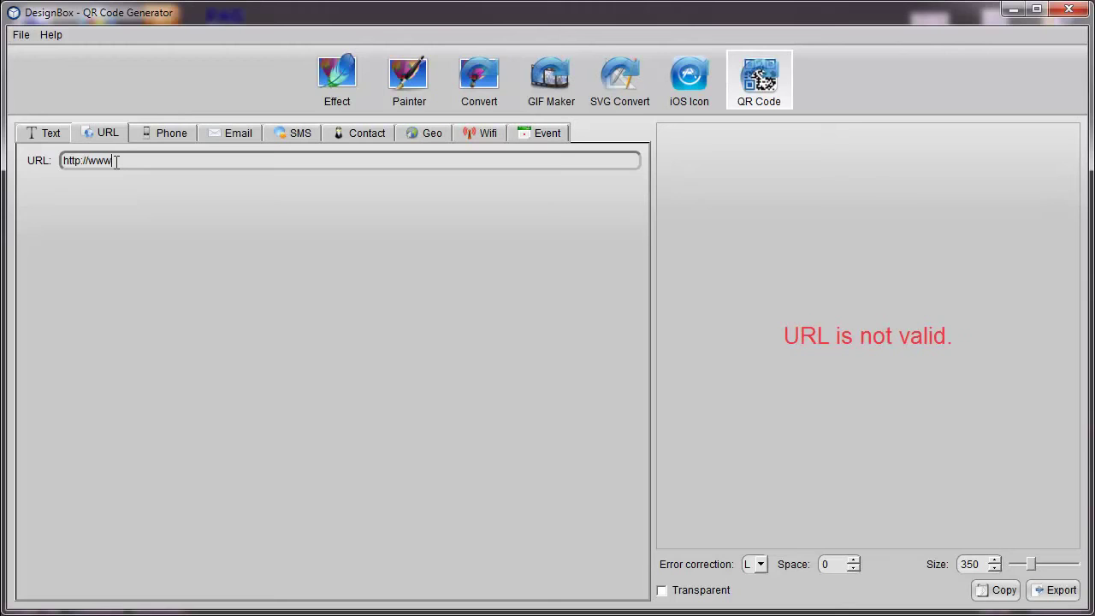
{"action": "type", "text": ".presenta"}
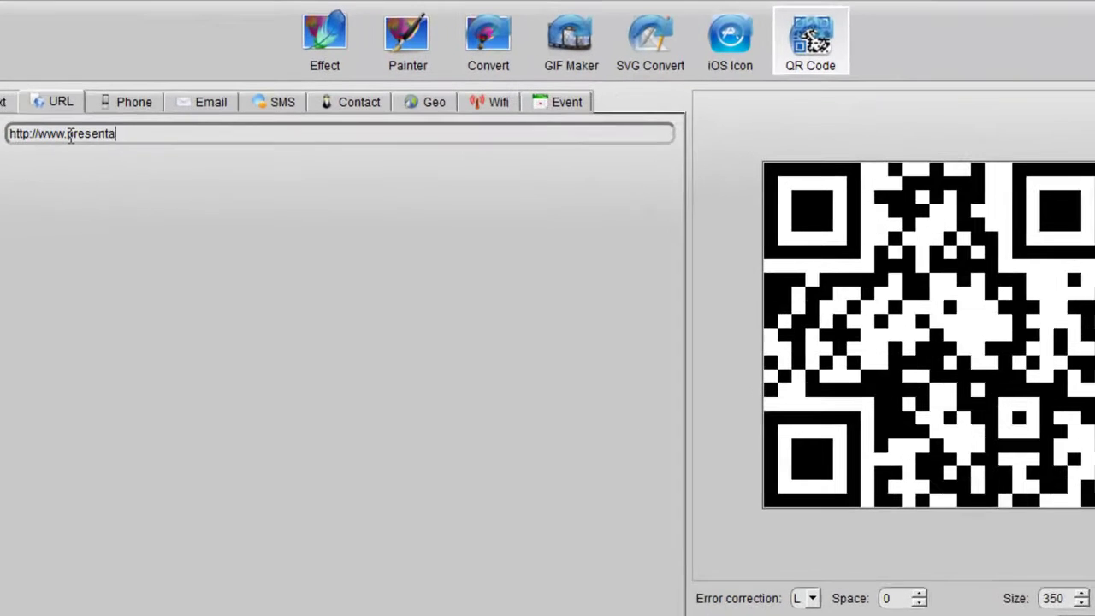
{"action": "type", "text": "tion-3d.c"}
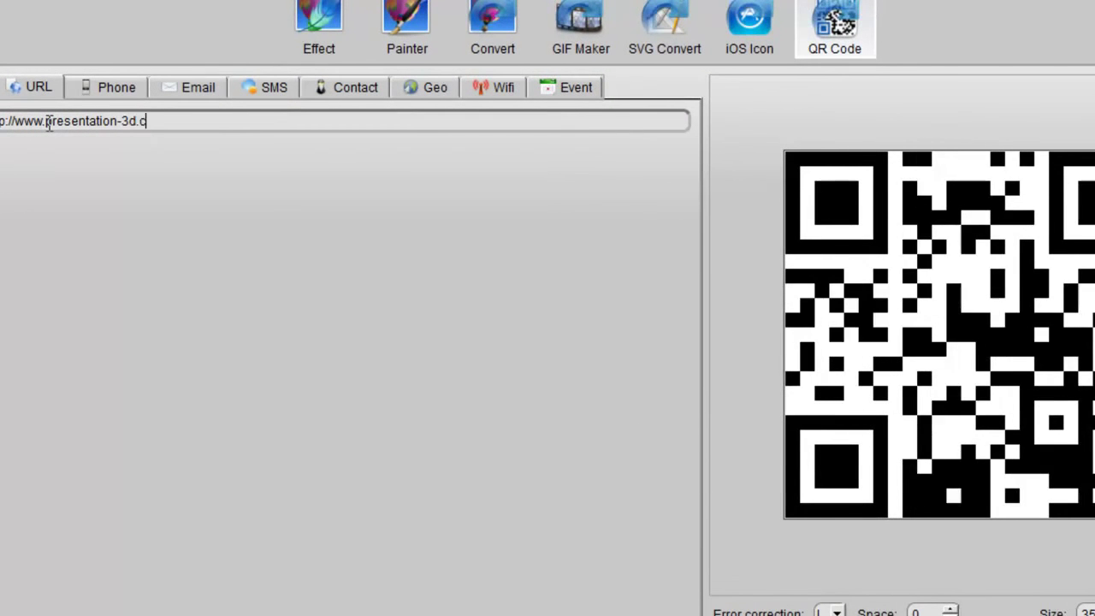
{"action": "type", "text": "om"}
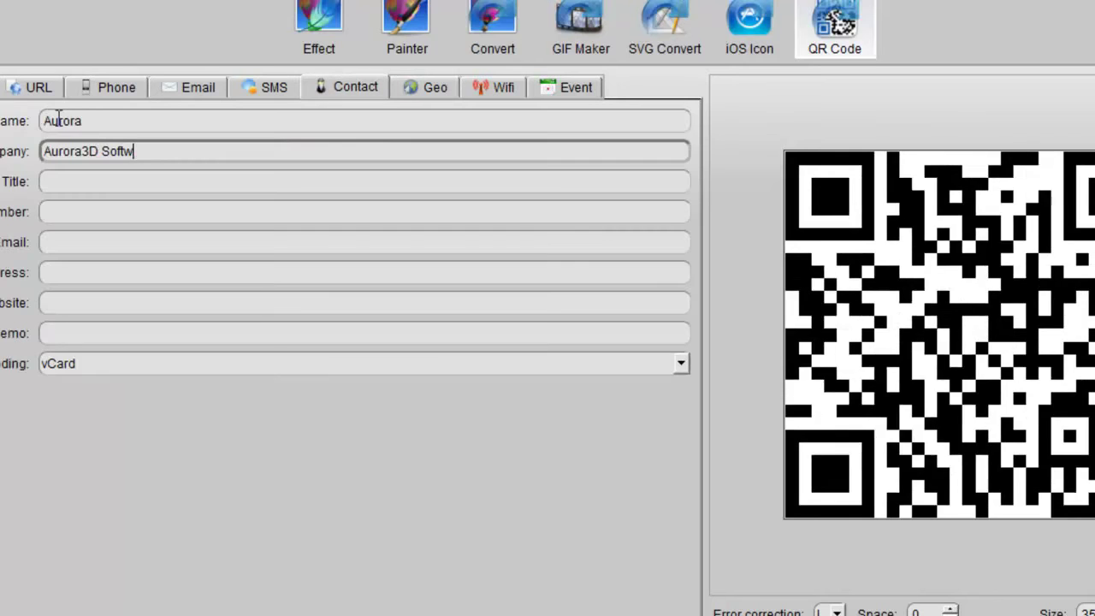
{"action": "type", "text": "are"}
{"action": "key", "text": "Tab"}
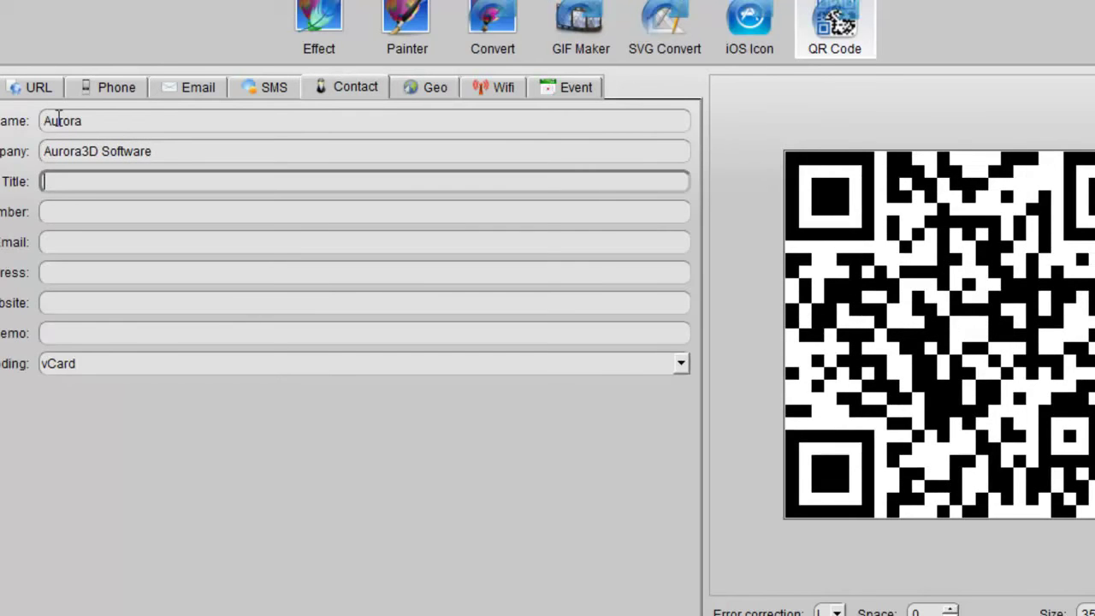
{"action": "type", "text": "3"}
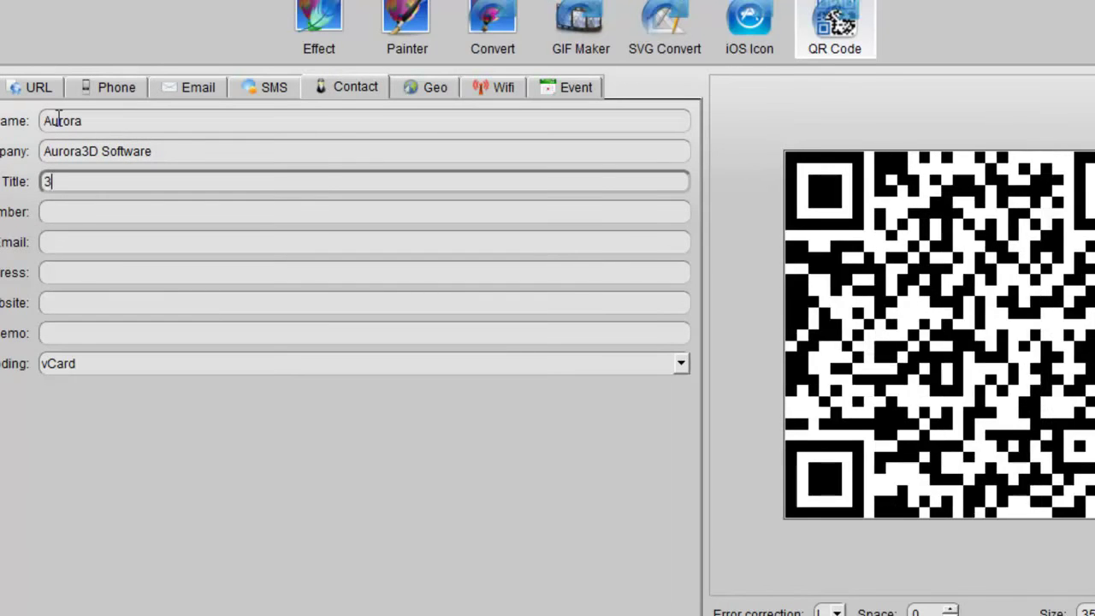
{"action": "type", "text": "D Text Lo"}
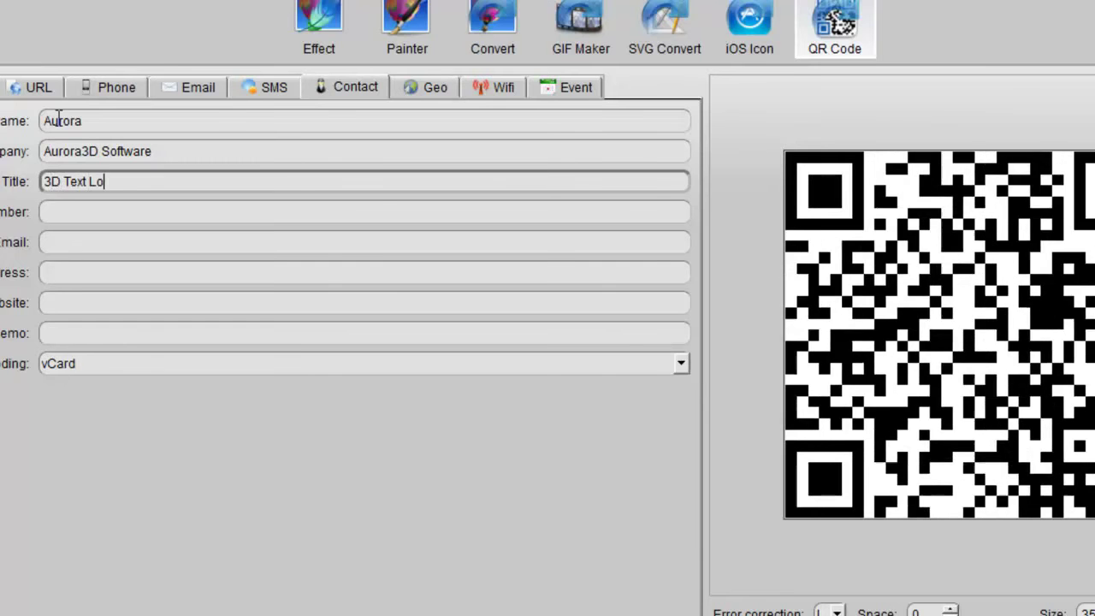
{"action": "type", "text": "go Maker"}
{"action": "key", "text": "Tab"}
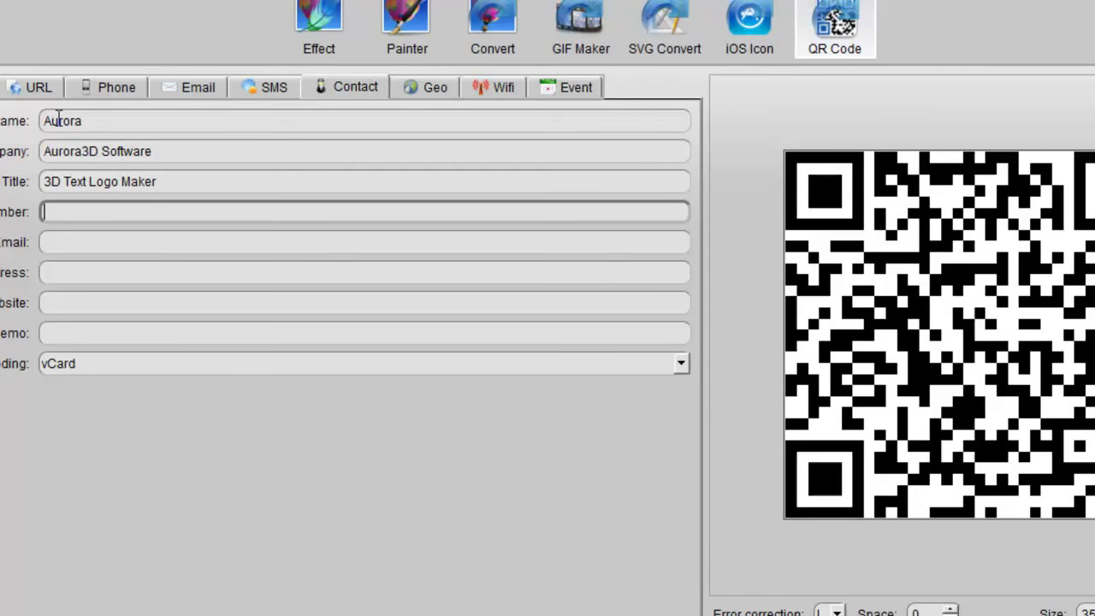
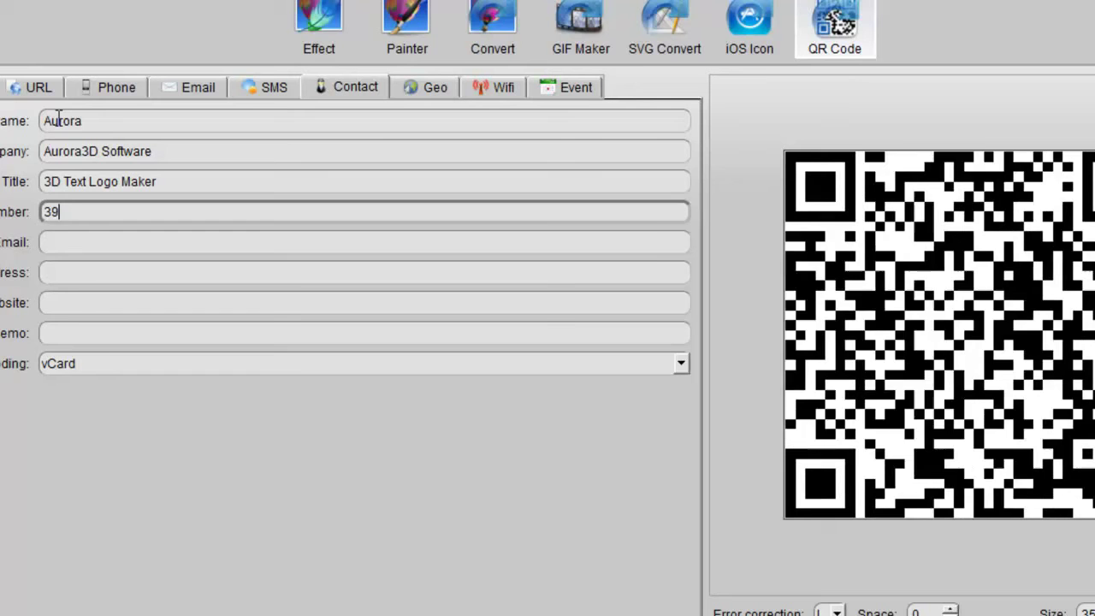
{"action": "key", "text": "Tab"}
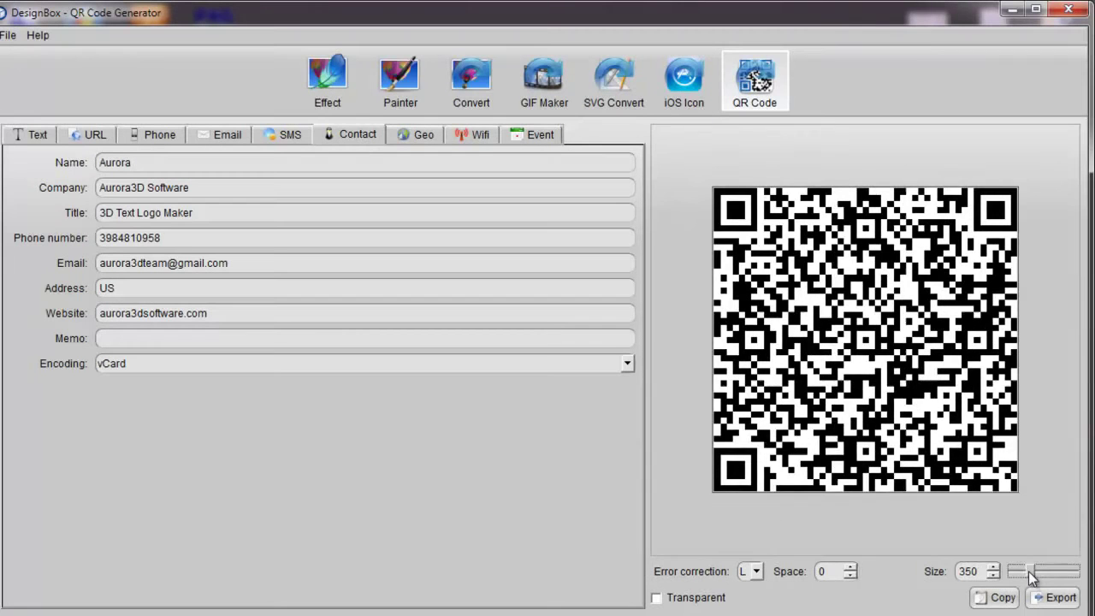
Try QR size, transparency and error-correction options, and widen the margin to 11.
{"action": "mouse_move", "coordinate": [1027, 571]}
{"action": "left_mouse_down"}
{"action": "mouse_move", "coordinate": [1048, 572]}
{"action": "mouse_move", "coordinate": [1029, 572]}
{"action": "left_mouse_up"}
{"action": "left_click", "coordinate": [657, 598]}
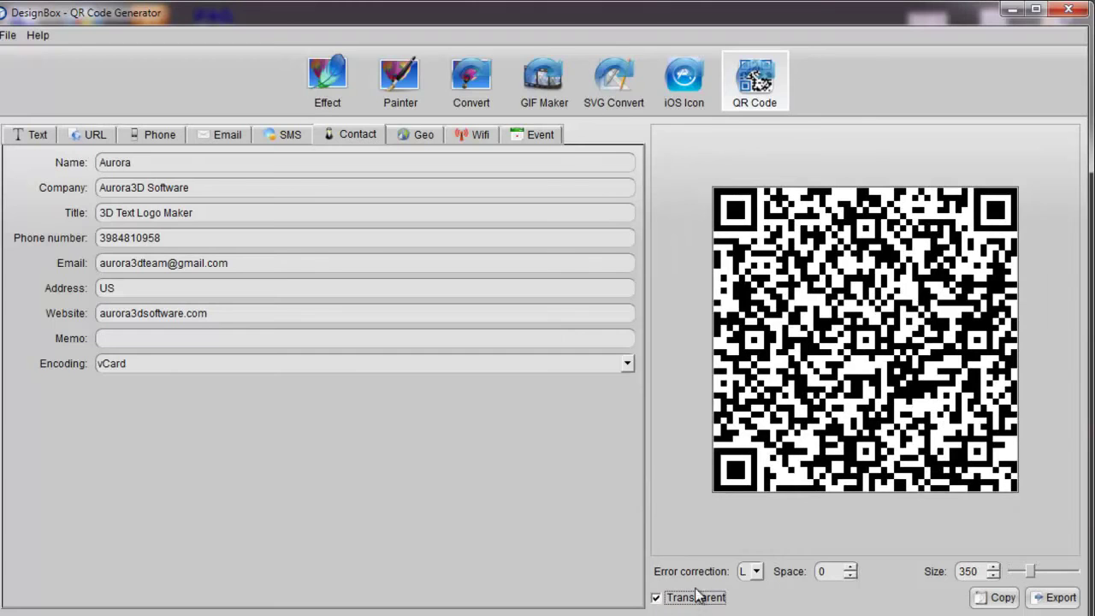
{"action": "left_click", "coordinate": [751, 572]}
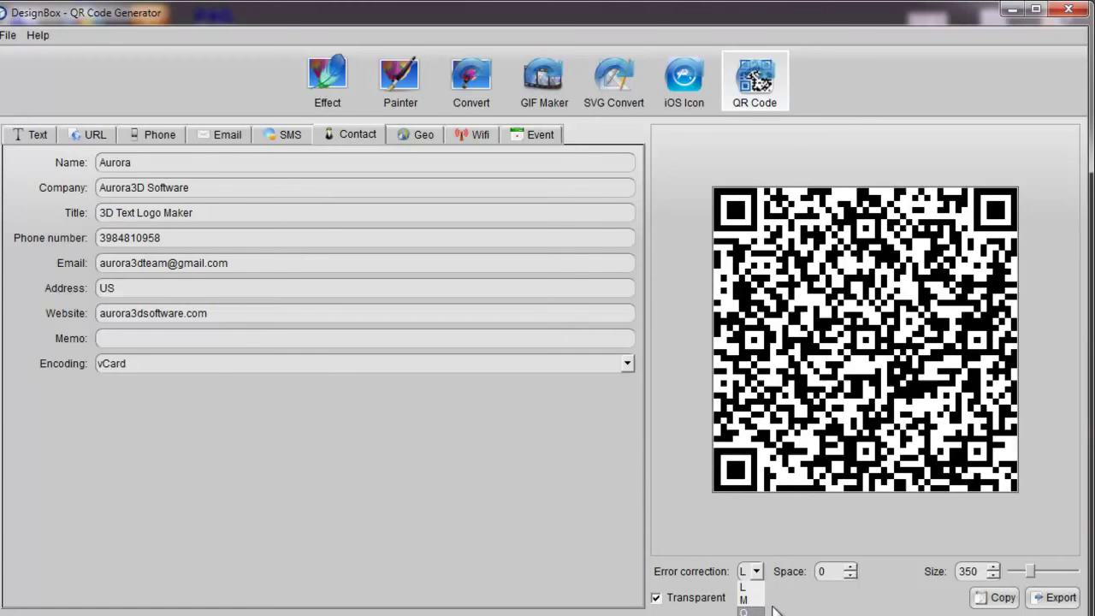
{"action": "left_click", "coordinate": [827, 573]}
{"action": "left_click", "coordinate": [851, 568]}
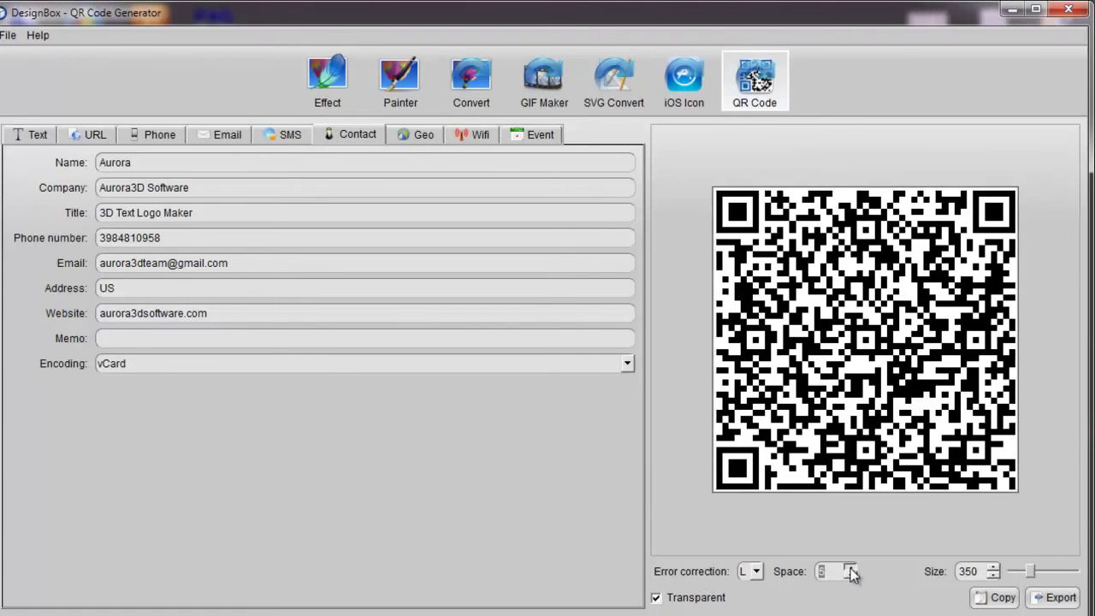
{"action": "left_click", "coordinate": [850, 567]}
{"action": "left_click", "coordinate": [851, 568]}
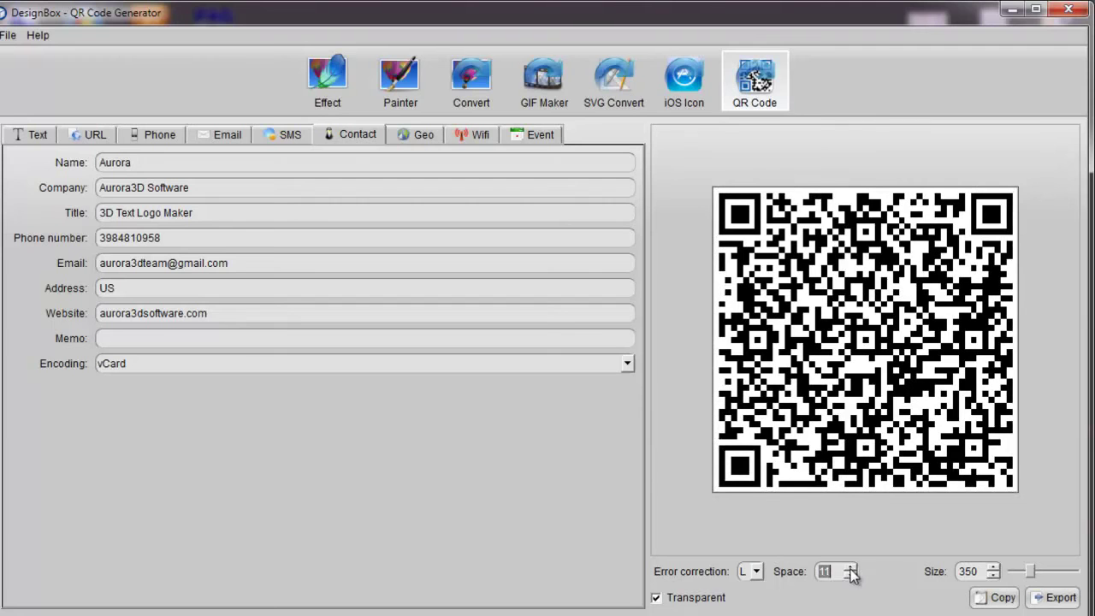
Copy the QR code to the clipboard, then check export image formats and cancel.
{"action": "left_click", "coordinate": [1008, 602]}
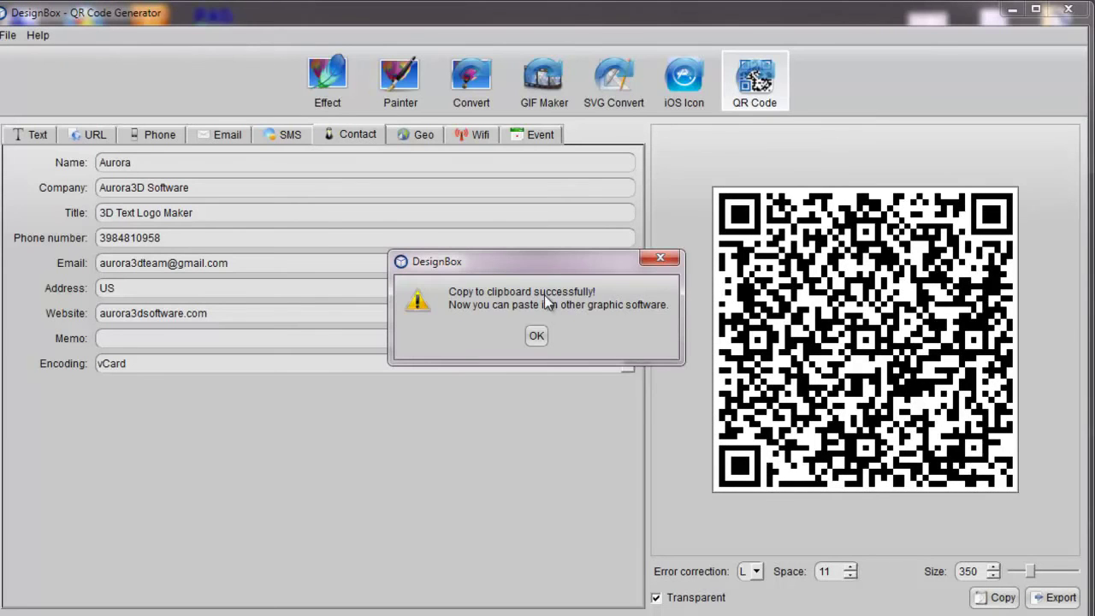
{"action": "left_click", "coordinate": [536, 337]}
{"action": "left_click", "coordinate": [1054, 597]}
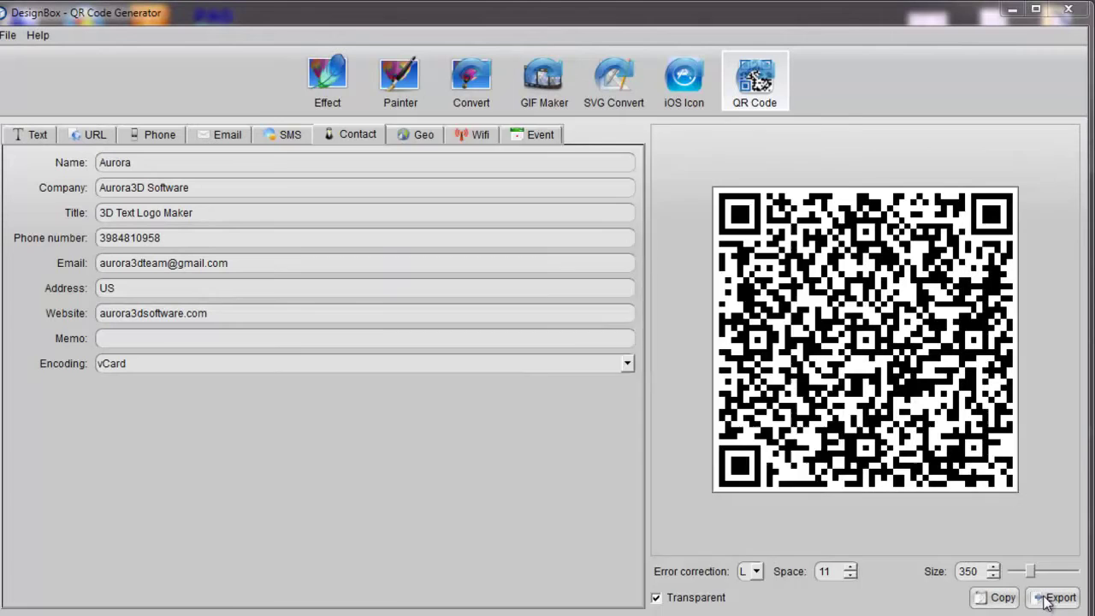
{"action": "left_click", "coordinate": [471, 542]}
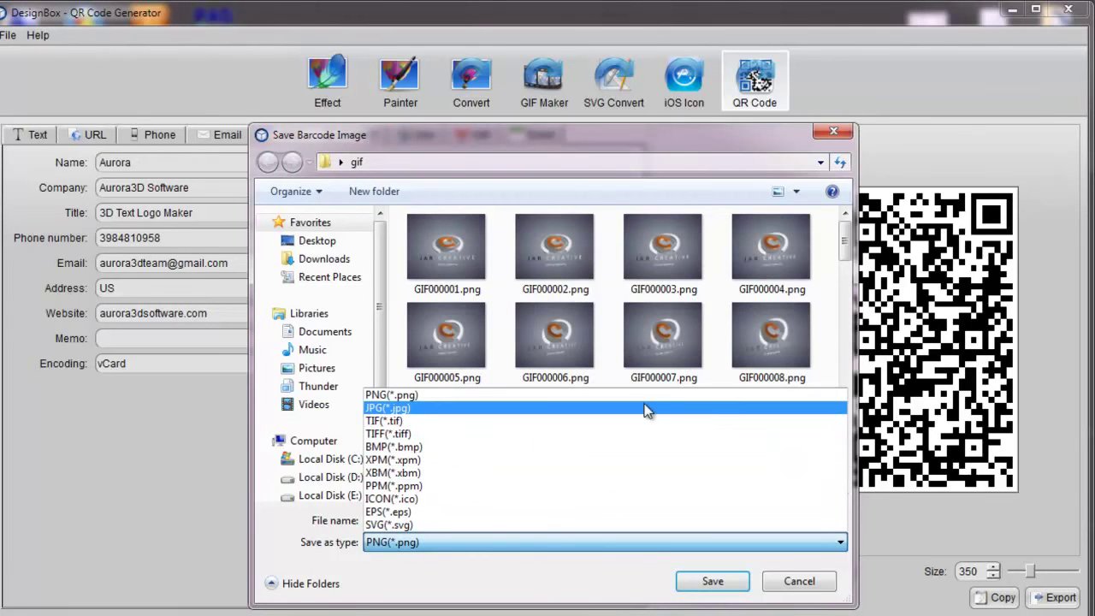
{"action": "left_click", "coordinate": [817, 589]}
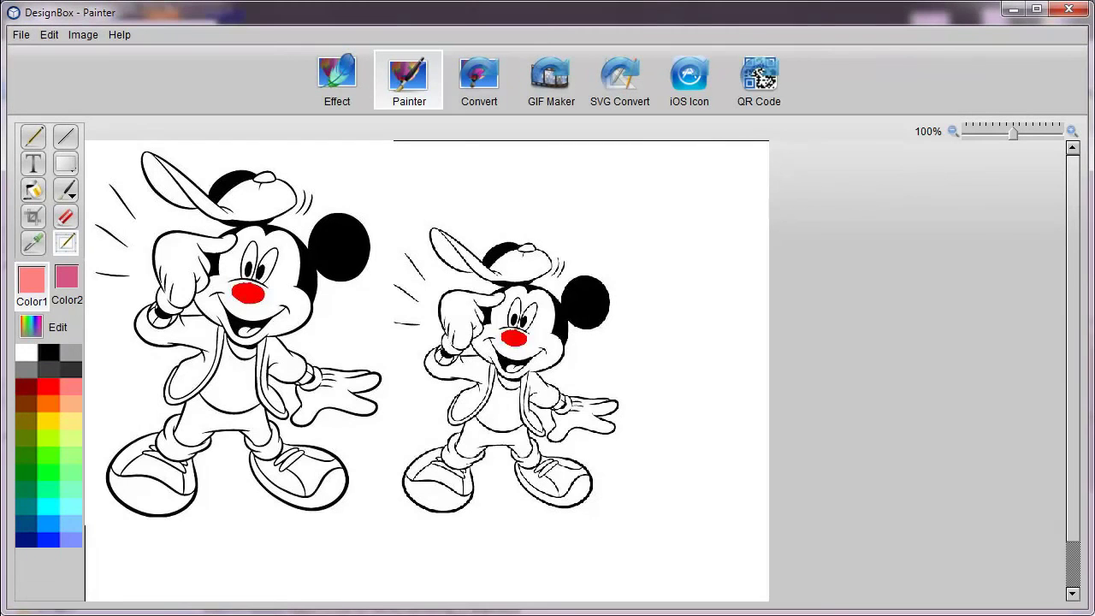
Select the rectangle shape tool with a solid colour fill.
{"action": "left_click", "coordinate": [71, 171]}
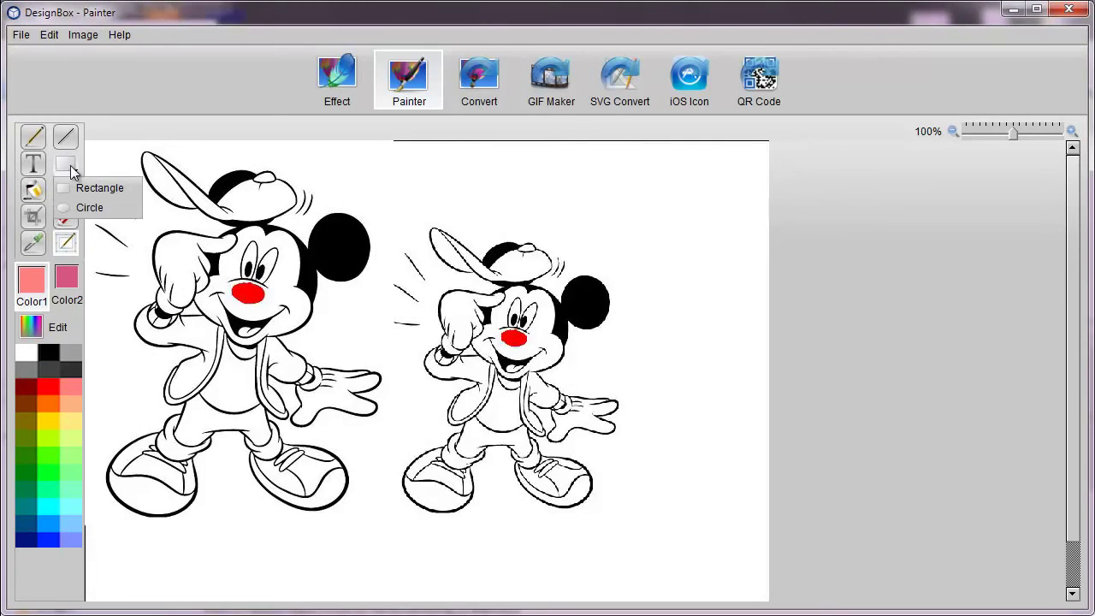
{"action": "left_click", "coordinate": [83, 208]}
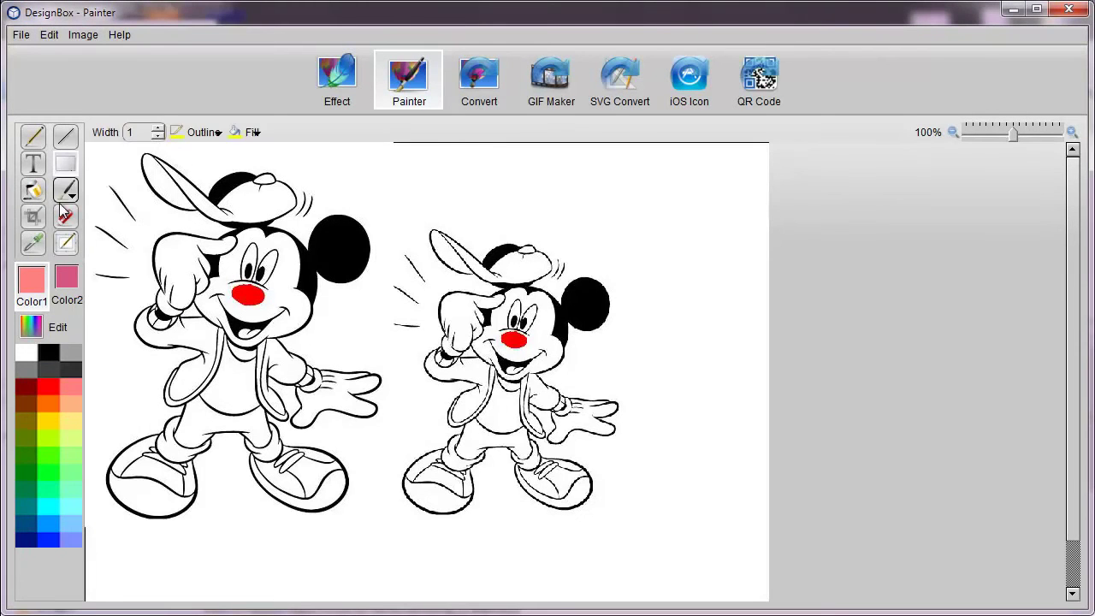
{"action": "left_click", "coordinate": [214, 133]}
{"action": "left_click", "coordinate": [224, 152]}
{"action": "left_click", "coordinate": [254, 133]}
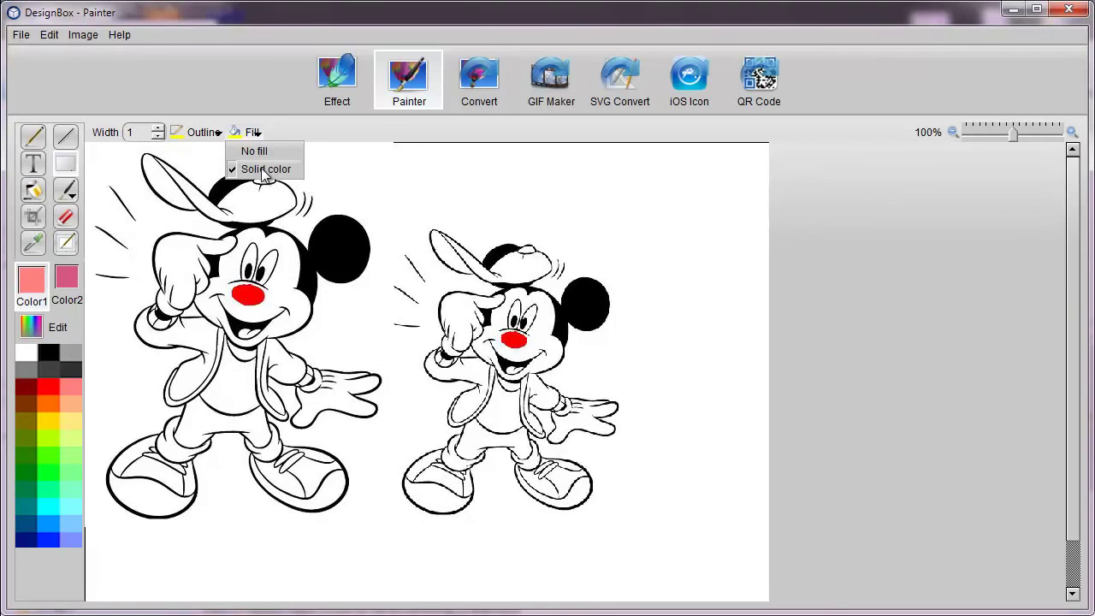
{"action": "left_click", "coordinate": [266, 170]}
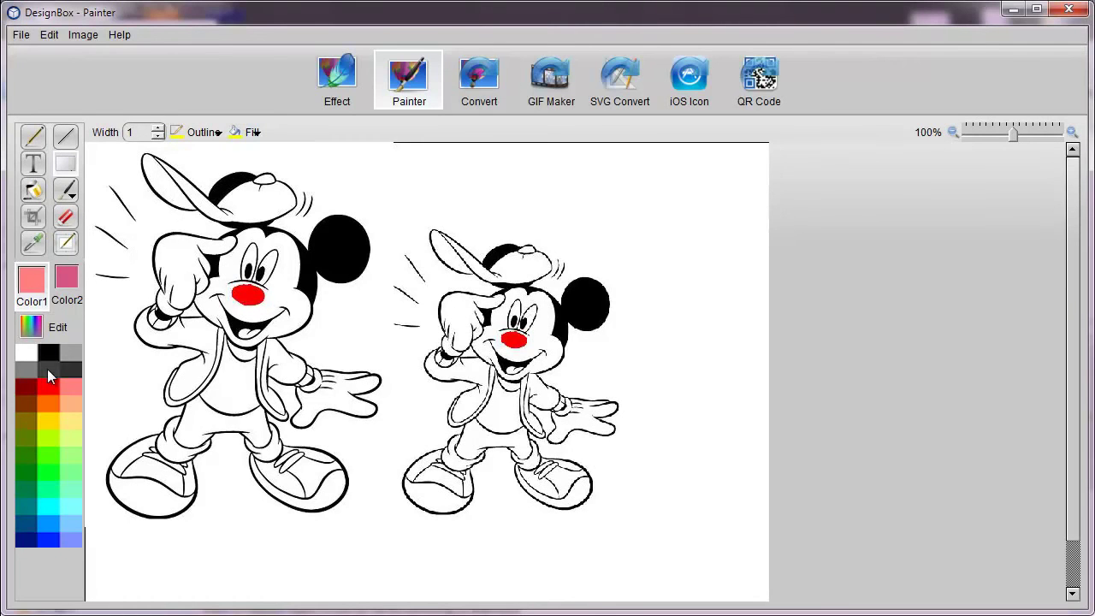
Set both Color1 and Color2 to black from the palette.
{"action": "left_click", "coordinate": [48, 352]}
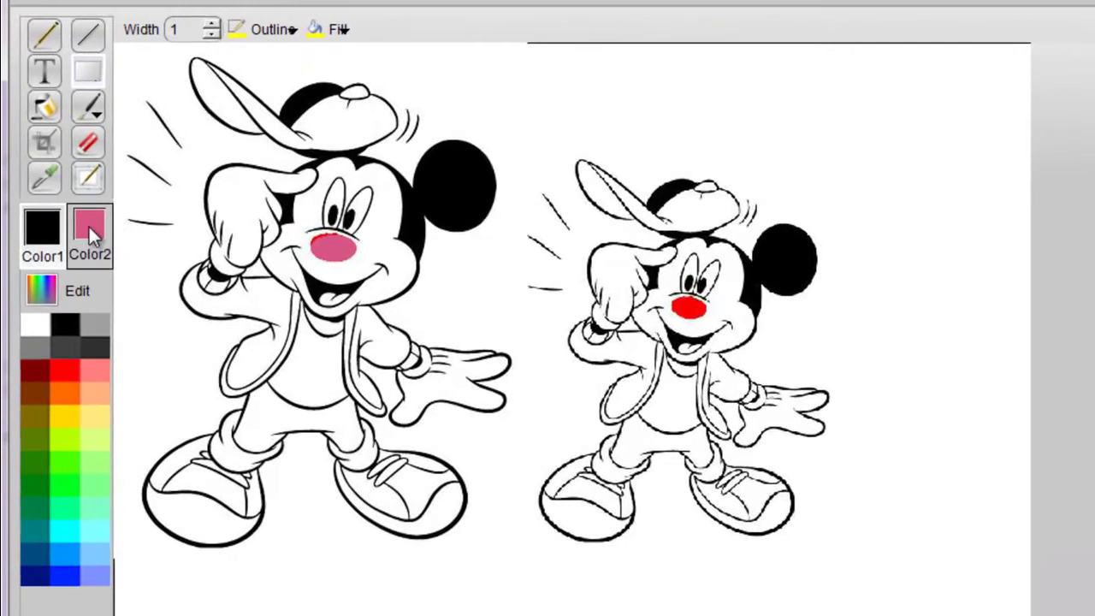
{"action": "left_click", "coordinate": [66, 276]}
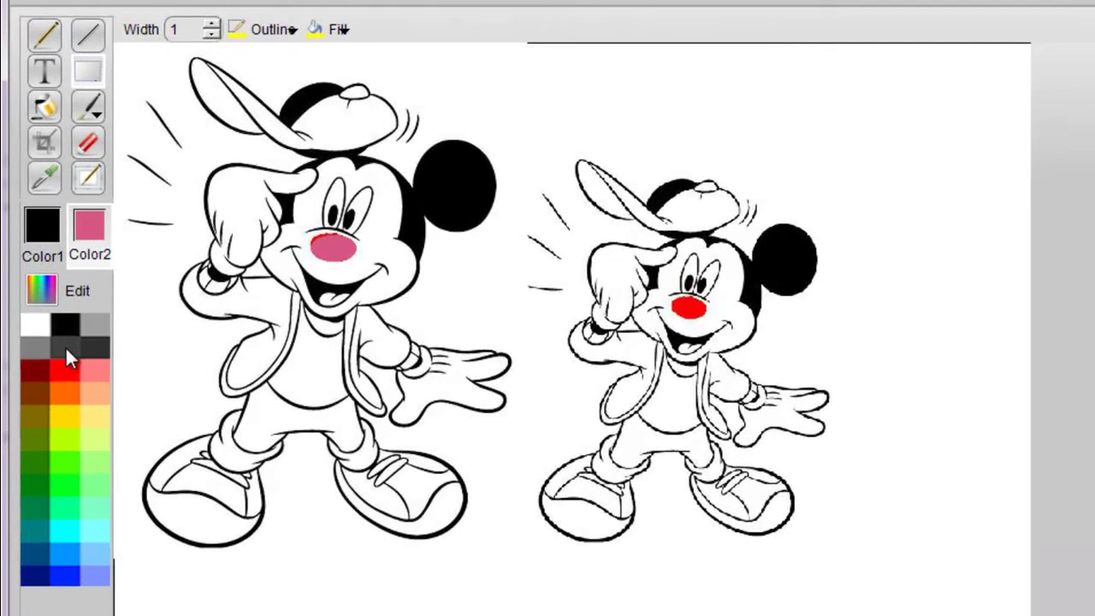
{"action": "left_click", "coordinate": [65, 346]}
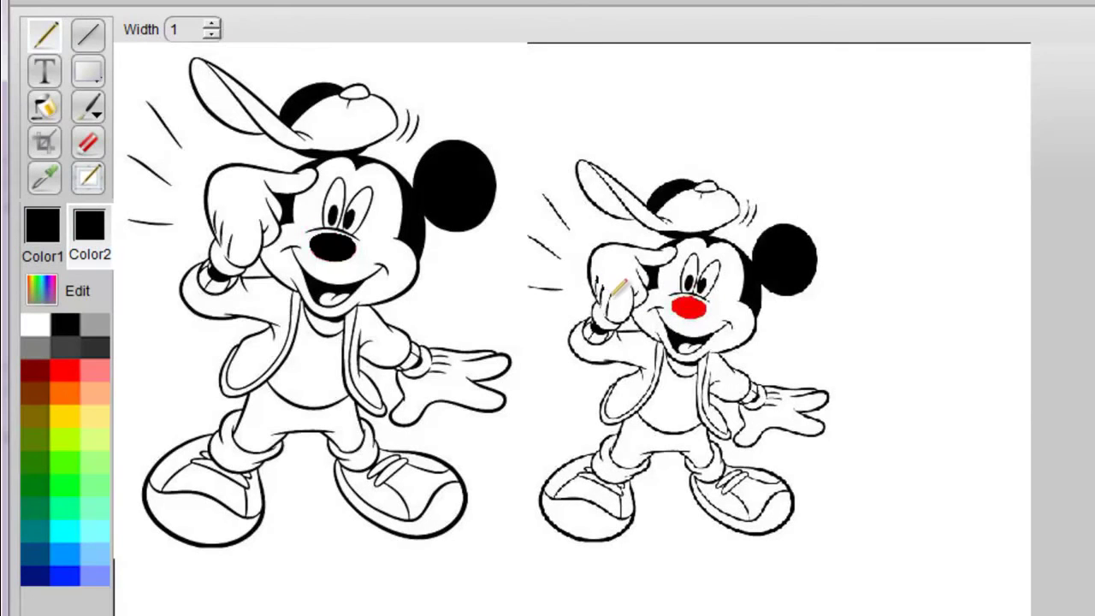
With a wide eraser and white Color2, erase the hand smudges and speed lines by the small Mickey.
{"action": "left_click", "coordinate": [89, 145]}
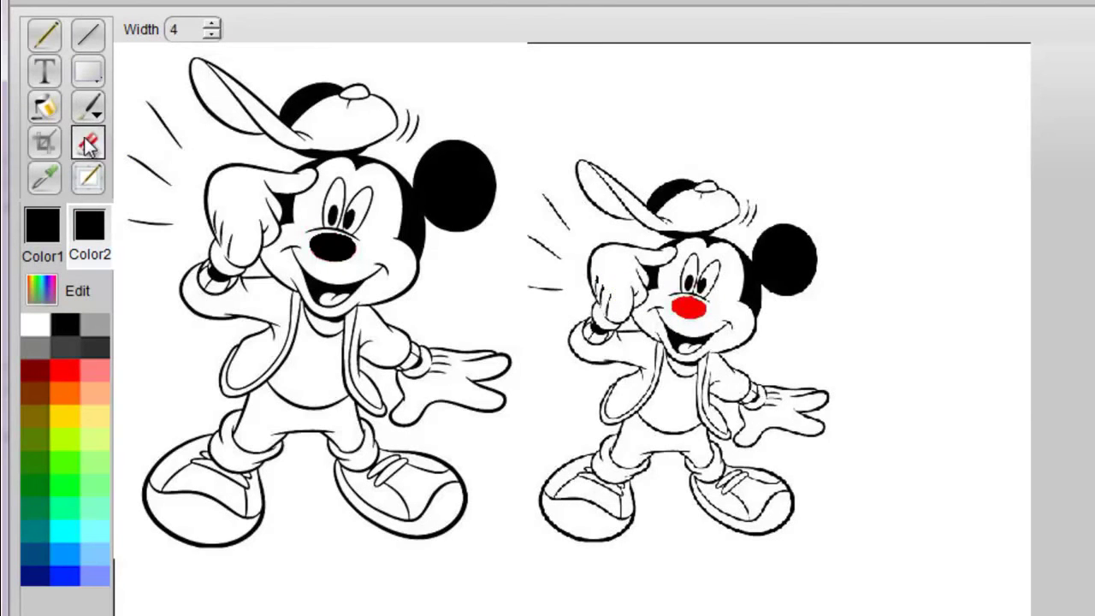
{"action": "left_click_drag", "start_coordinate": [618, 291], "coordinate": [599, 282]}
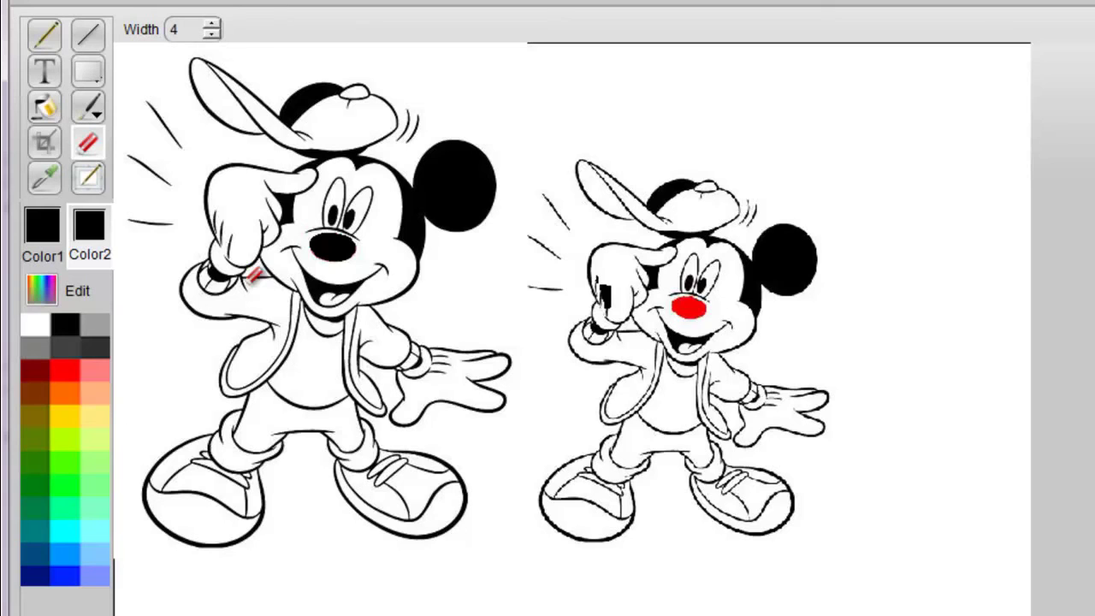
{"action": "left_click", "coordinate": [36, 324]}
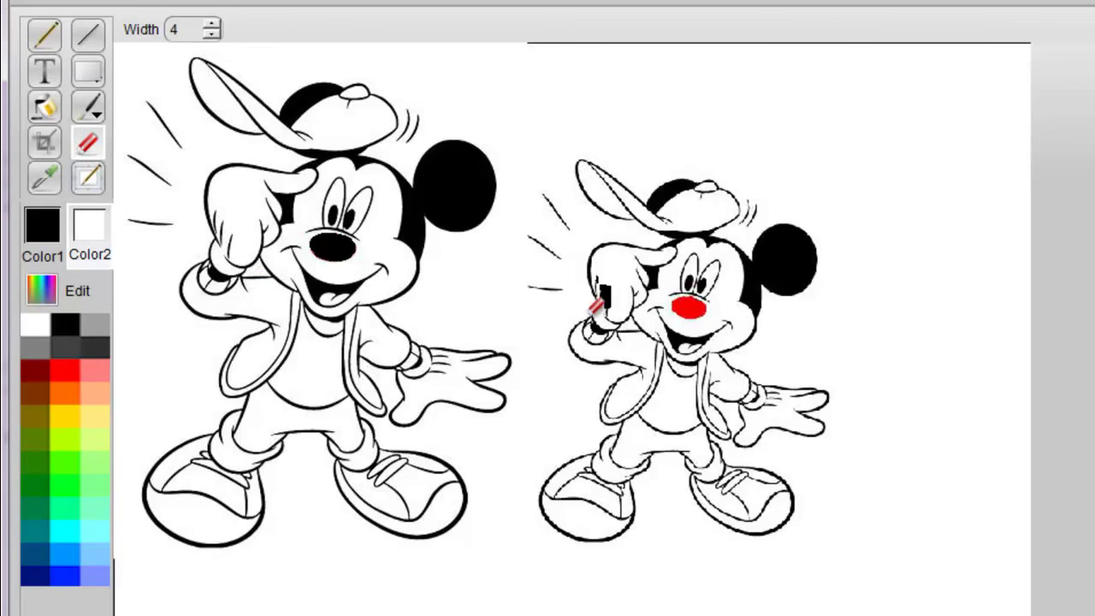
{"action": "left_click_drag", "start_coordinate": [596, 304], "coordinate": [621, 294]}
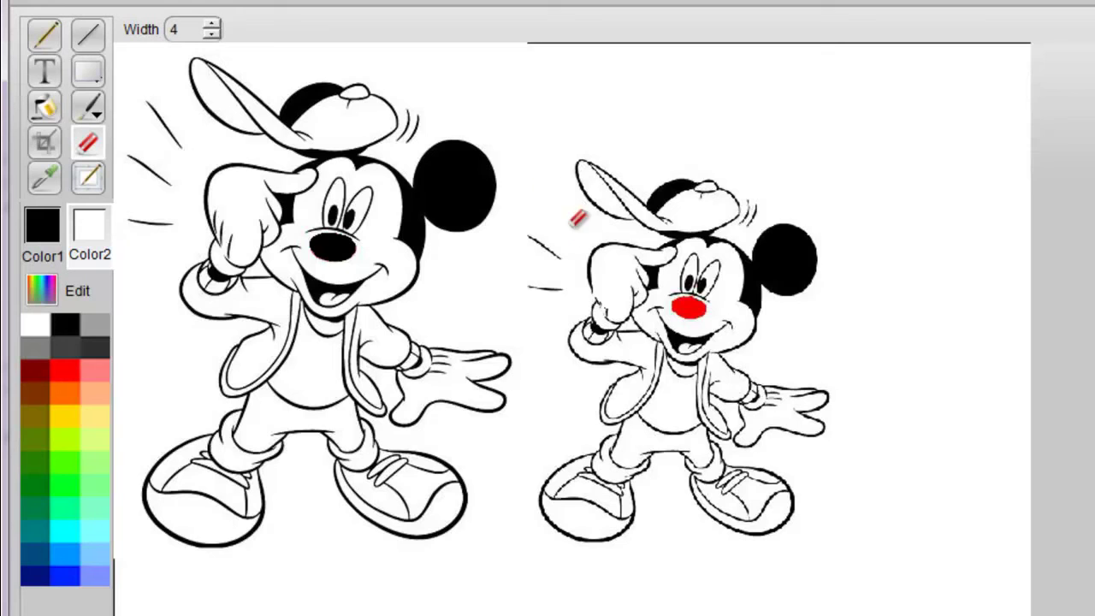
{"action": "mouse_move", "coordinate": [578, 219]}
{"action": "left_mouse_down"}
{"action": "mouse_move", "coordinate": [542, 245]}
{"action": "mouse_move", "coordinate": [532, 279]}
{"action": "mouse_move", "coordinate": [564, 281]}
{"action": "left_mouse_up"}
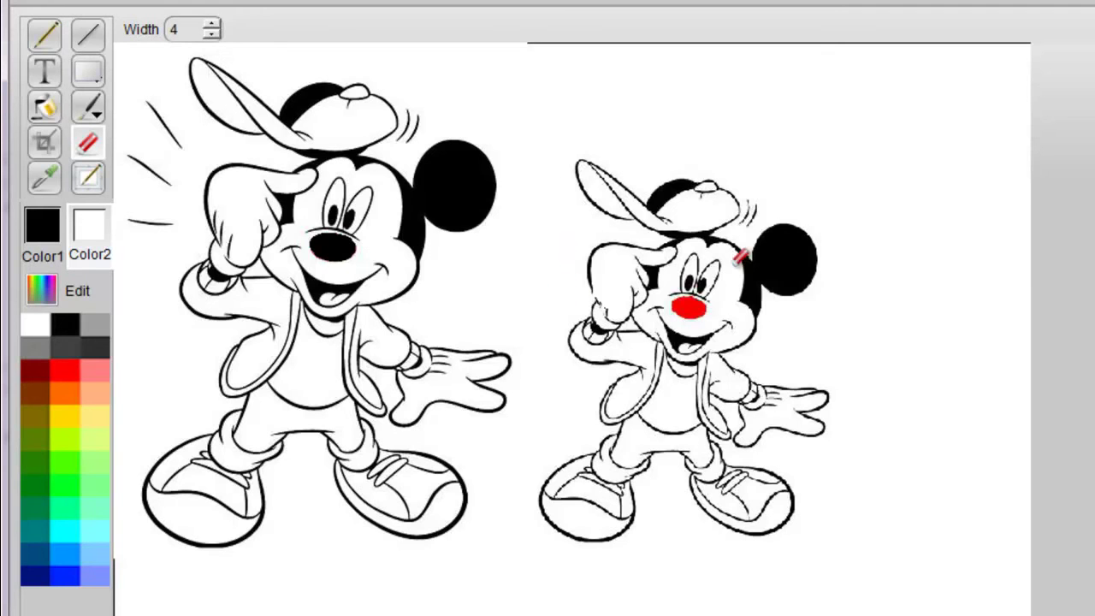
Erase the curved lines beside the cap, then add the text MICKEY MOUSE top right.
{"action": "left_click_drag", "start_coordinate": [764, 191], "coordinate": [760, 205]}
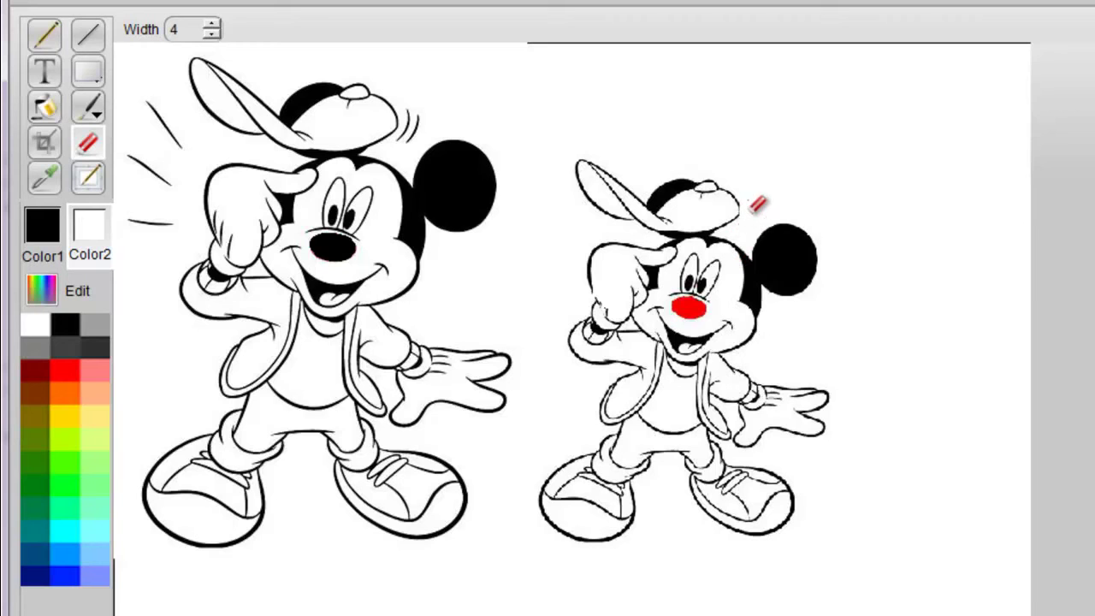
{"action": "left_click", "coordinate": [43, 72]}
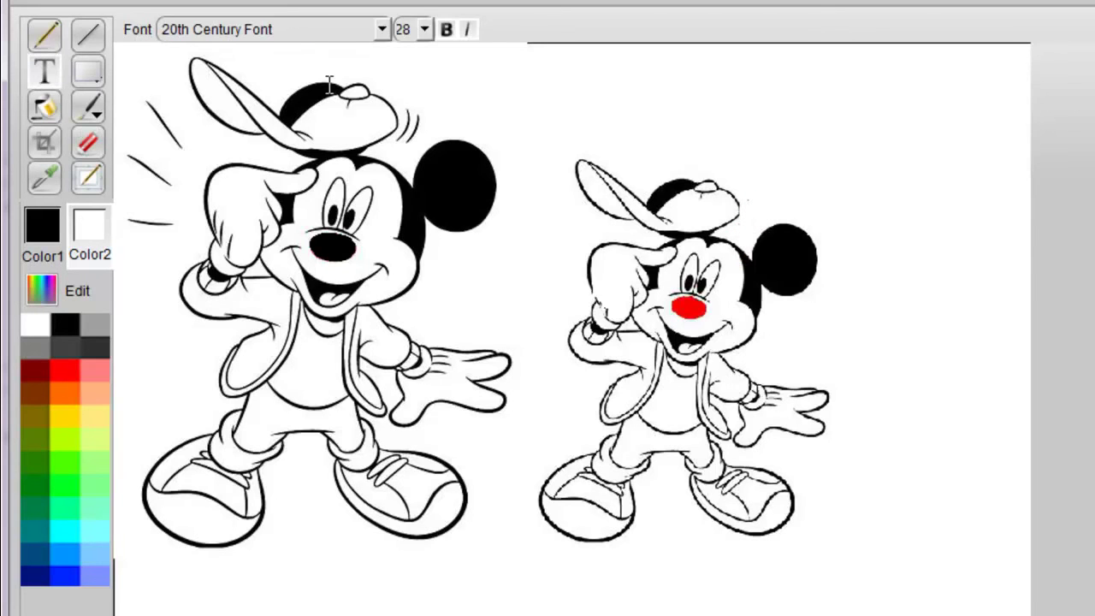
{"action": "left_click", "coordinate": [759, 106]}
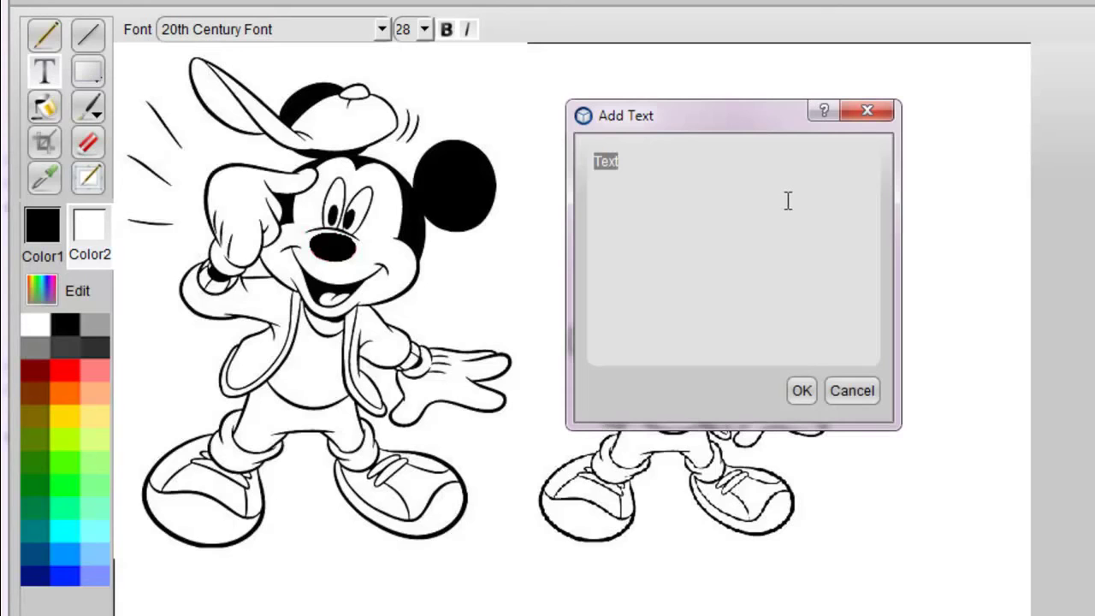
{"action": "type", "text": "MICKEY "}
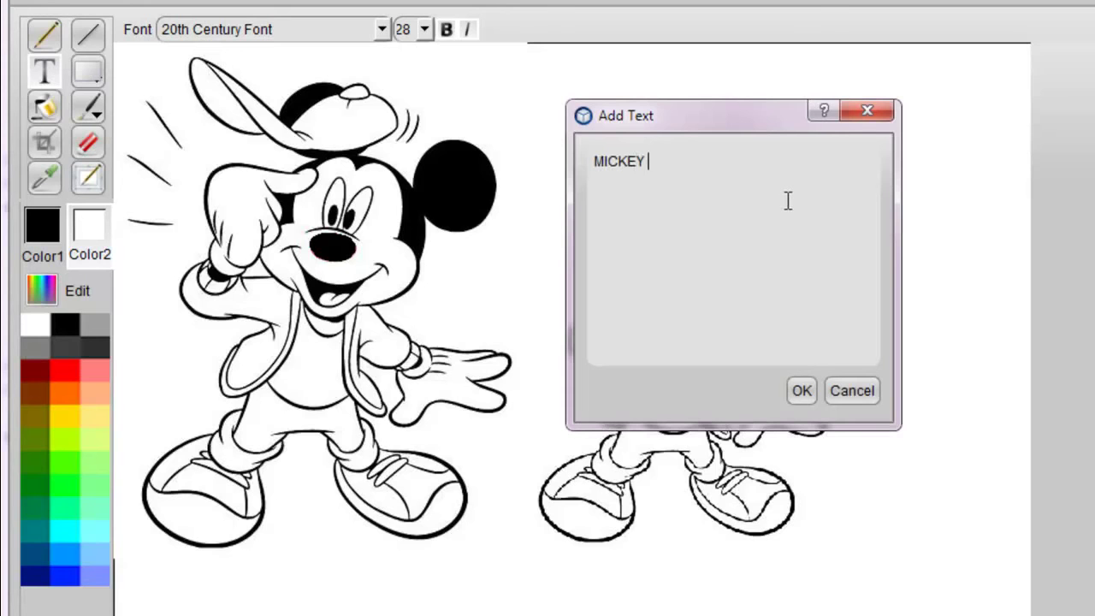
{"action": "type", "text": "MOUSE"}
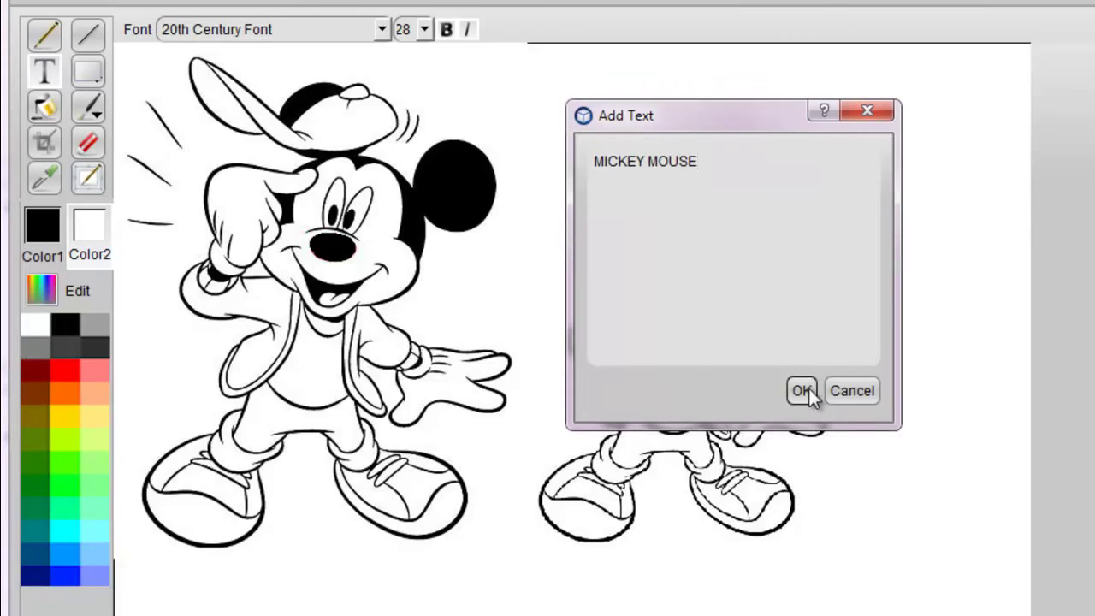
{"action": "left_click", "coordinate": [802, 390]}
Set the MICKEY MOUSE title to size 36, fit it on one line, position and commit it.
{"action": "left_click_drag", "start_coordinate": [905, 130], "coordinate": [865, 130]}
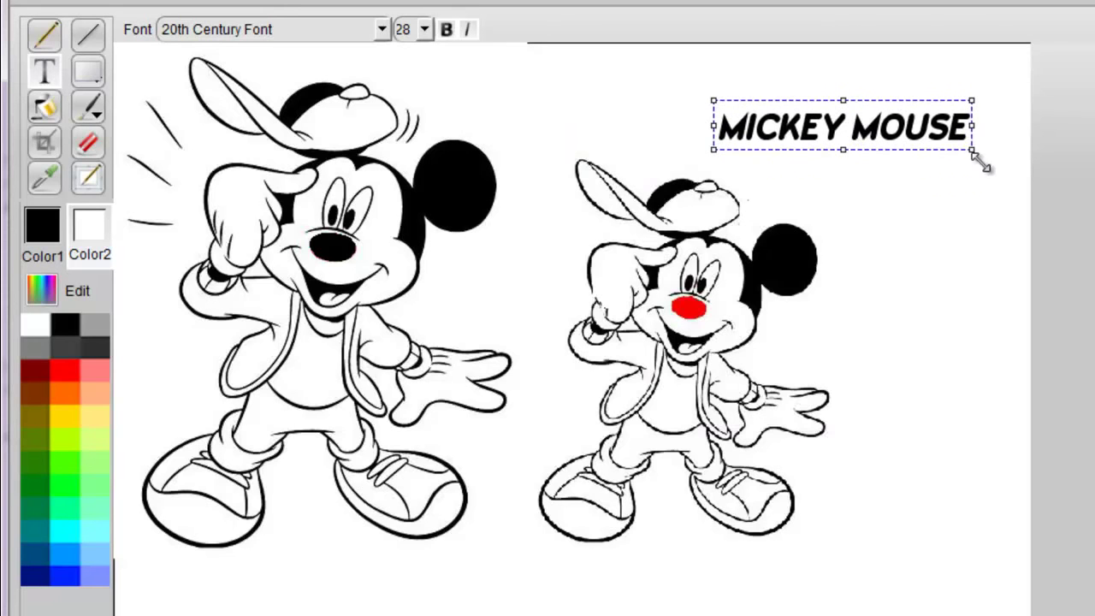
{"action": "left_click_drag", "start_coordinate": [972, 152], "coordinate": [1006, 173]}
{"action": "left_click", "coordinate": [425, 31]}
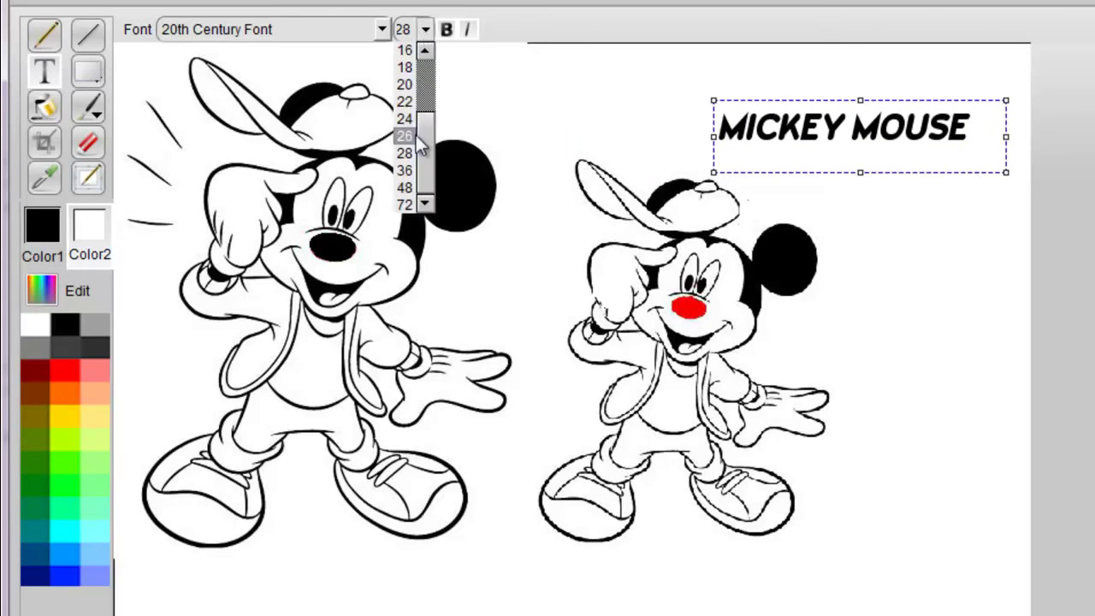
{"action": "left_click", "coordinate": [411, 167]}
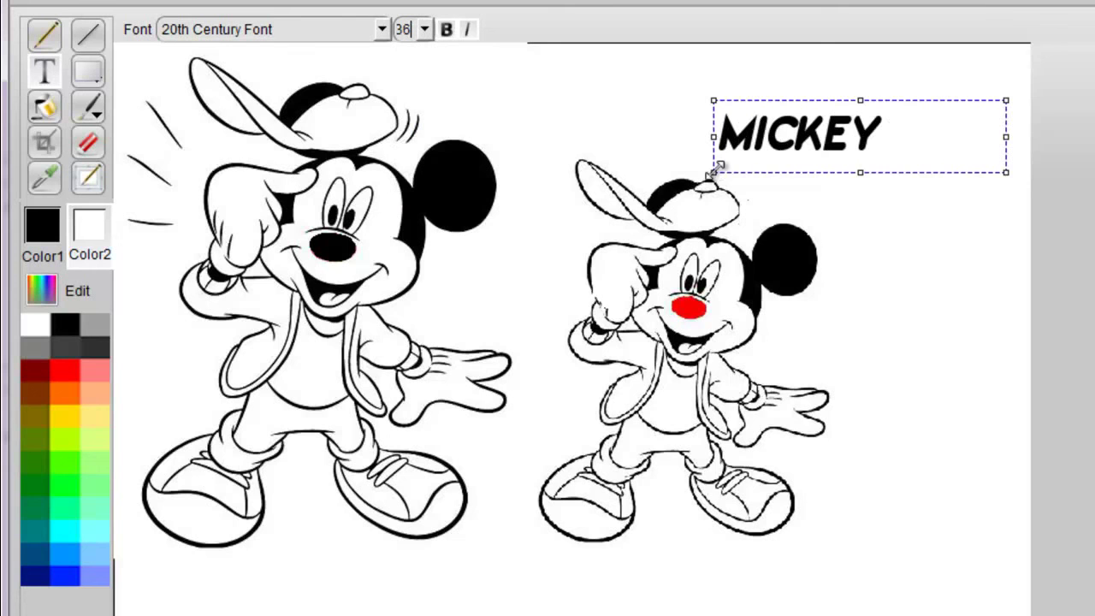
{"action": "left_click_drag", "start_coordinate": [716, 170], "coordinate": [613, 165]}
{"action": "type", "text": "MOUSE"}
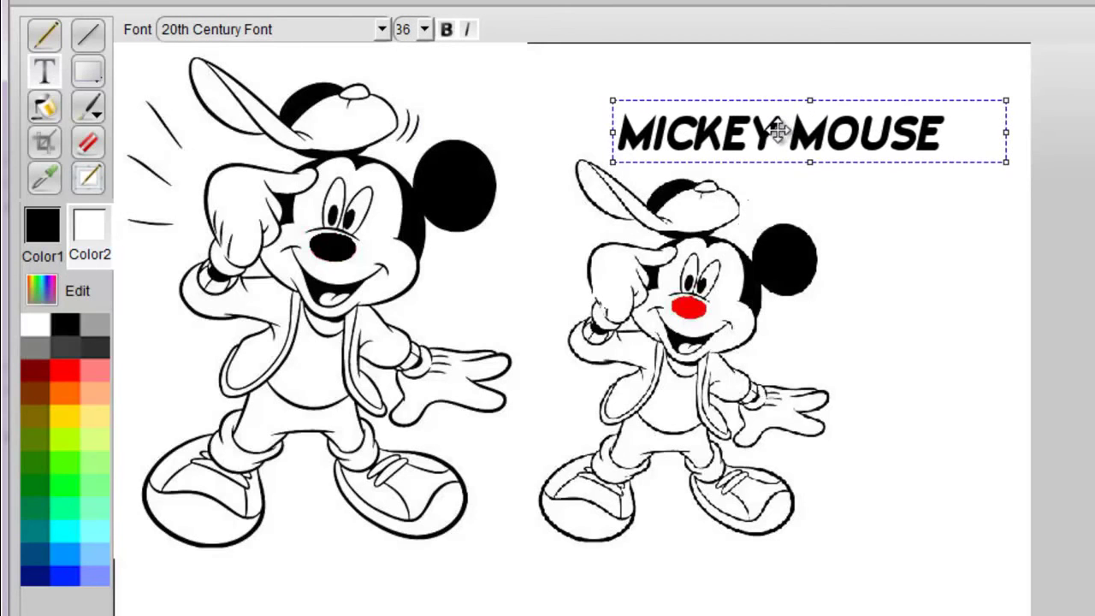
{"action": "mouse_move", "coordinate": [778, 131]}
{"action": "left_mouse_down"}
{"action": "mouse_move", "coordinate": [764, 111]}
{"action": "mouse_move", "coordinate": [805, 108]}
{"action": "left_mouse_up"}
{"action": "left_click", "coordinate": [918, 209]}
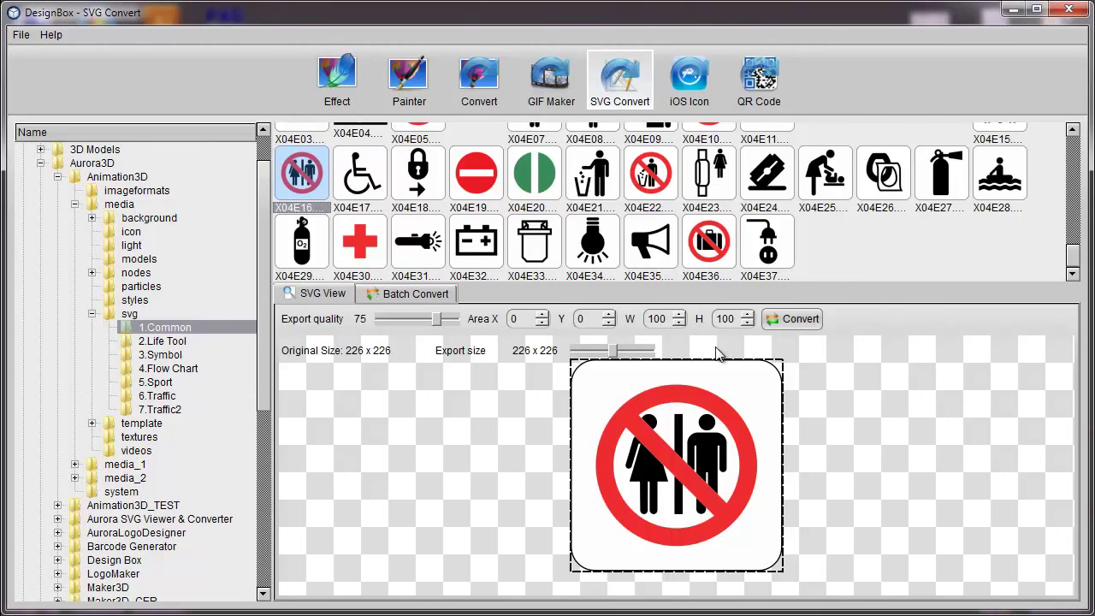
Open the Symbol icon set and preview the X05C14 Danger sign.
{"action": "key", "text": "Down"}
{"action": "left_click", "coordinate": [182, 358]}
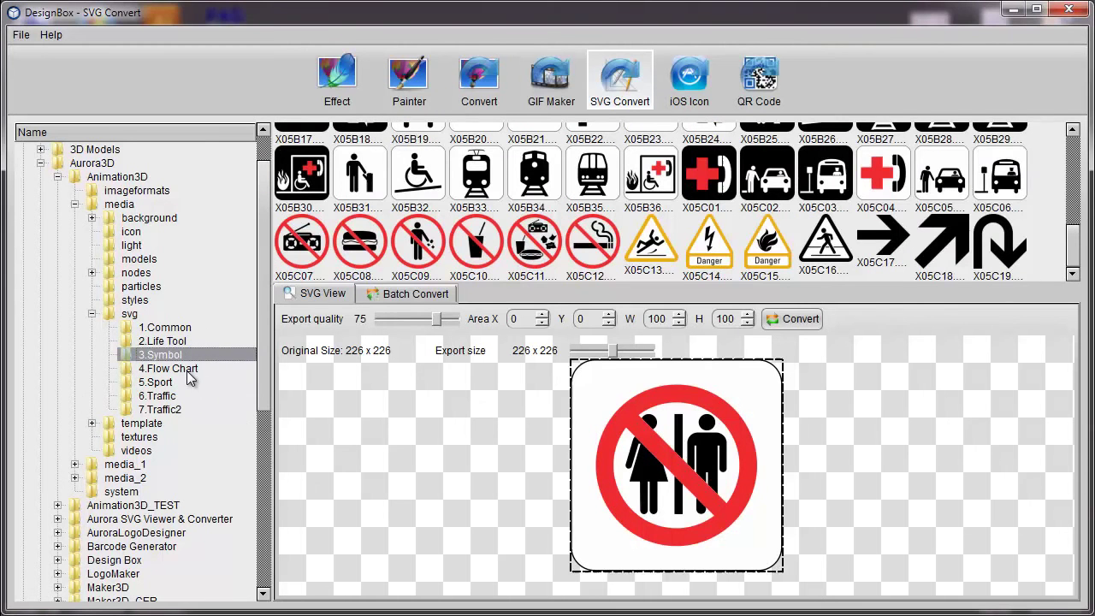
{"action": "mouse_move", "coordinate": [1075, 248]}
{"action": "left_mouse_down"}
{"action": "mouse_move", "coordinate": [1075, 178]}
{"action": "mouse_move", "coordinate": [1074, 248]}
{"action": "left_mouse_up"}
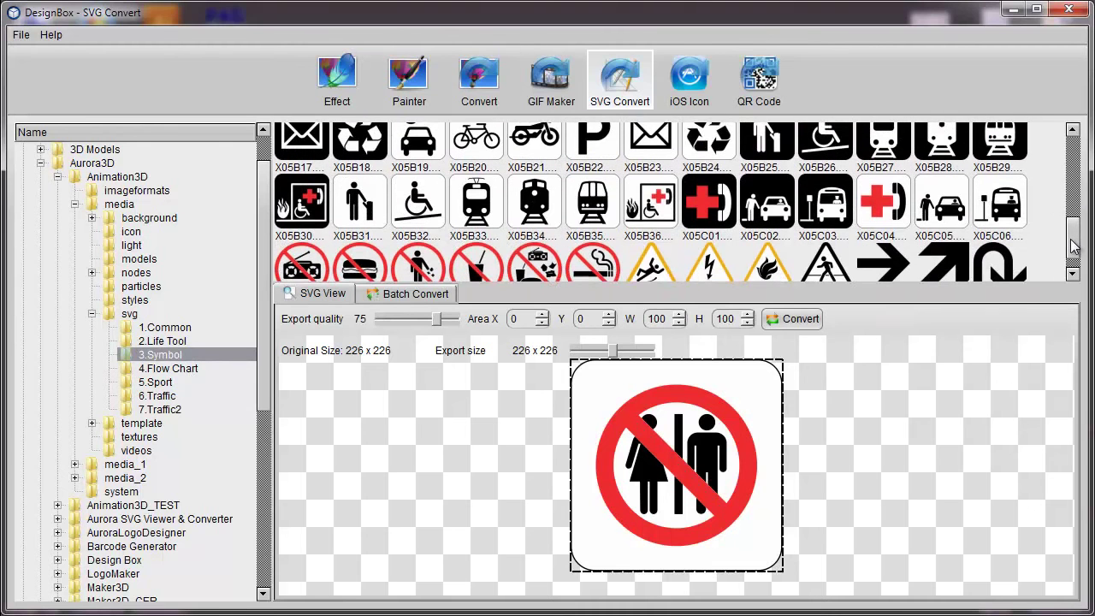
{"action": "left_click", "coordinate": [650, 246]}
{"action": "left_click", "coordinate": [709, 247]}
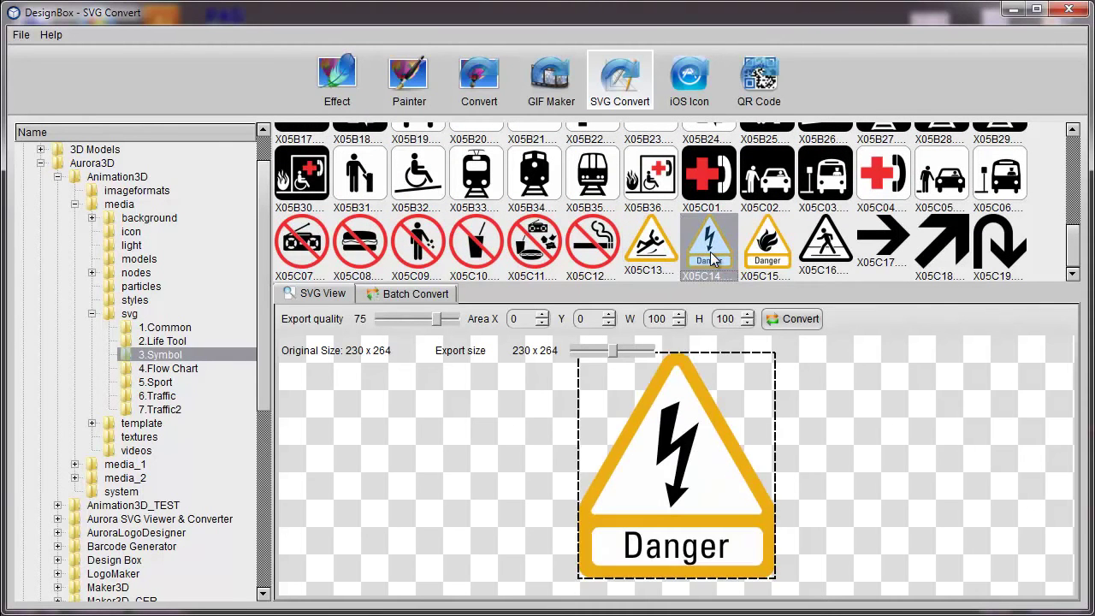
{"action": "scroll", "coordinate": [710, 485], "scroll_direction": "up", "scroll_amount": 2}
{"action": "scroll", "coordinate": [709, 485], "scroll_direction": "down", "scroll_amount": 2}
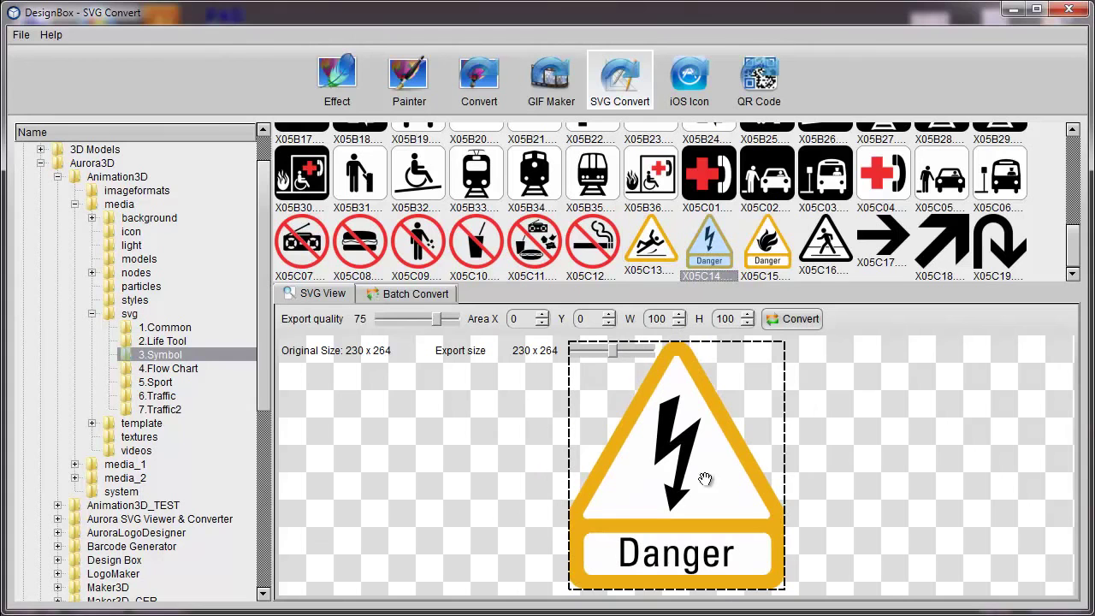
Set the Danger sign's export size to 690x792 and export quality to 85.
{"action": "left_click_drag", "start_coordinate": [614, 352], "coordinate": [623, 359]}
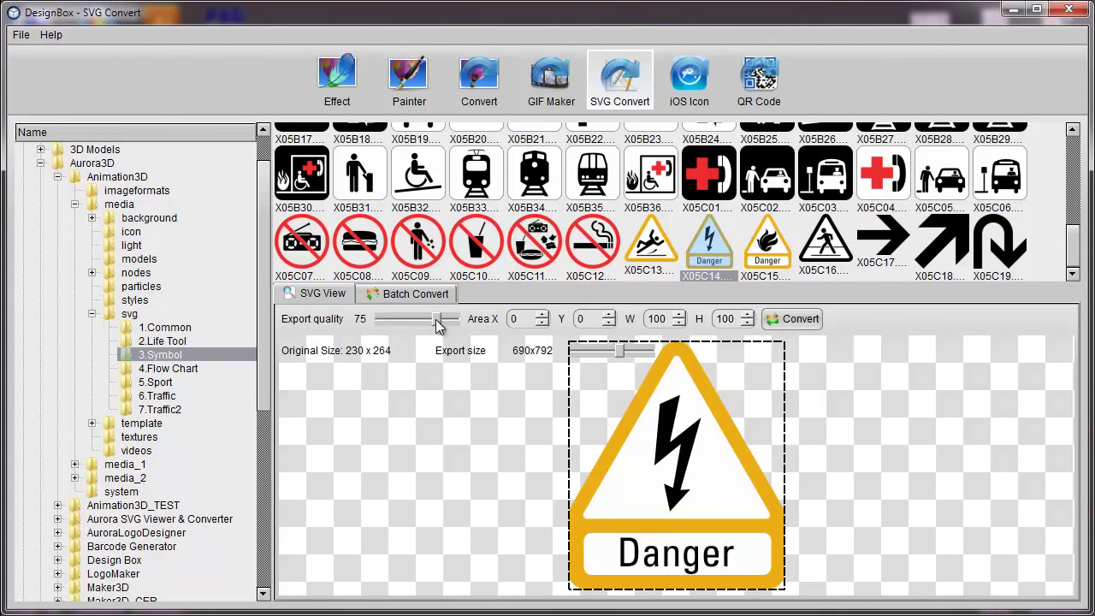
{"action": "left_click_drag", "start_coordinate": [437, 322], "coordinate": [446, 327]}
{"action": "scroll", "coordinate": [525, 318], "scroll_direction": "up", "scroll_amount": 5}
{"action": "scroll", "coordinate": [524, 318], "scroll_direction": "up", "scroll_amount": 5}
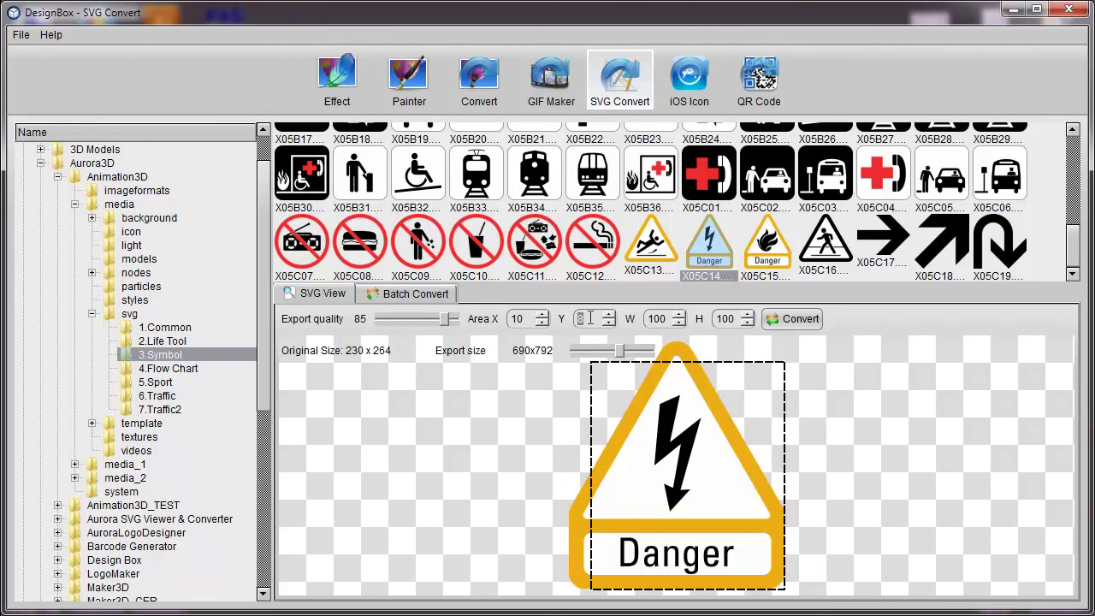
{"action": "scroll", "coordinate": [590, 317], "scroll_direction": "up", "scroll_amount": 2}
{"action": "scroll", "coordinate": [589, 317], "scroll_direction": "up", "scroll_amount": 3}
{"action": "scroll", "coordinate": [667, 317], "scroll_direction": "down", "scroll_amount": 5}
{"action": "scroll", "coordinate": [667, 317], "scroll_direction": "down", "scroll_amount": 4}
{"action": "scroll", "coordinate": [667, 317], "scroll_direction": "down", "scroll_amount": 5}
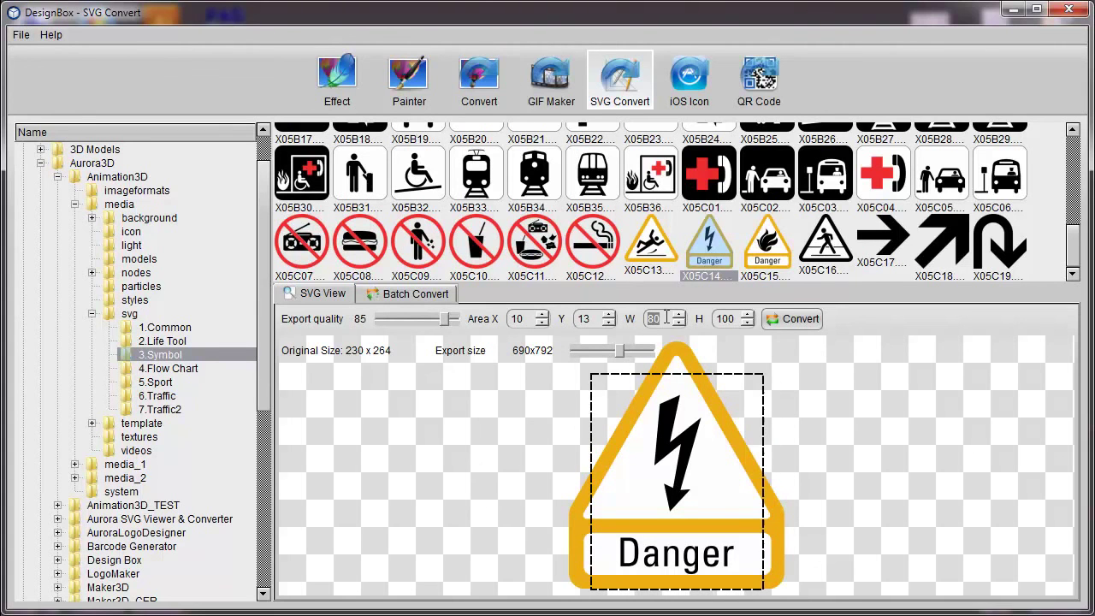
Crop the export area to X 10, Y 13, width 80, height 62.
{"action": "left_click", "coordinate": [733, 319]}
{"action": "scroll", "coordinate": [733, 318], "scroll_direction": "down", "scroll_amount": 5}
{"action": "scroll", "coordinate": [734, 318], "scroll_direction": "down", "scroll_amount": 5}
{"action": "scroll", "coordinate": [734, 318], "scroll_direction": "down", "scroll_amount": 5}
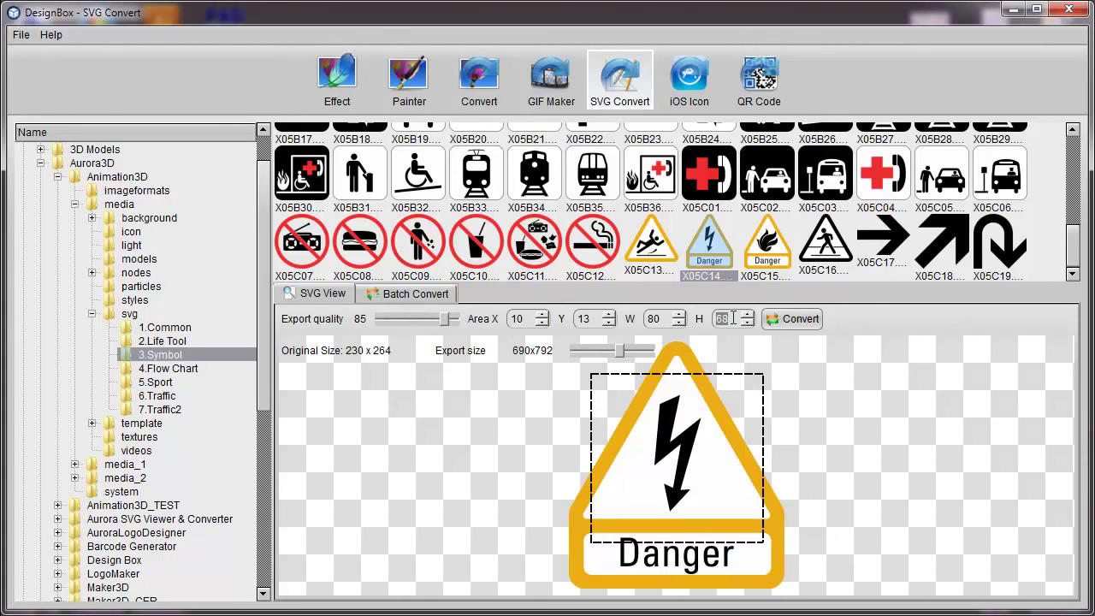
{"action": "scroll", "coordinate": [734, 318], "scroll_direction": "down", "scroll_amount": 4}
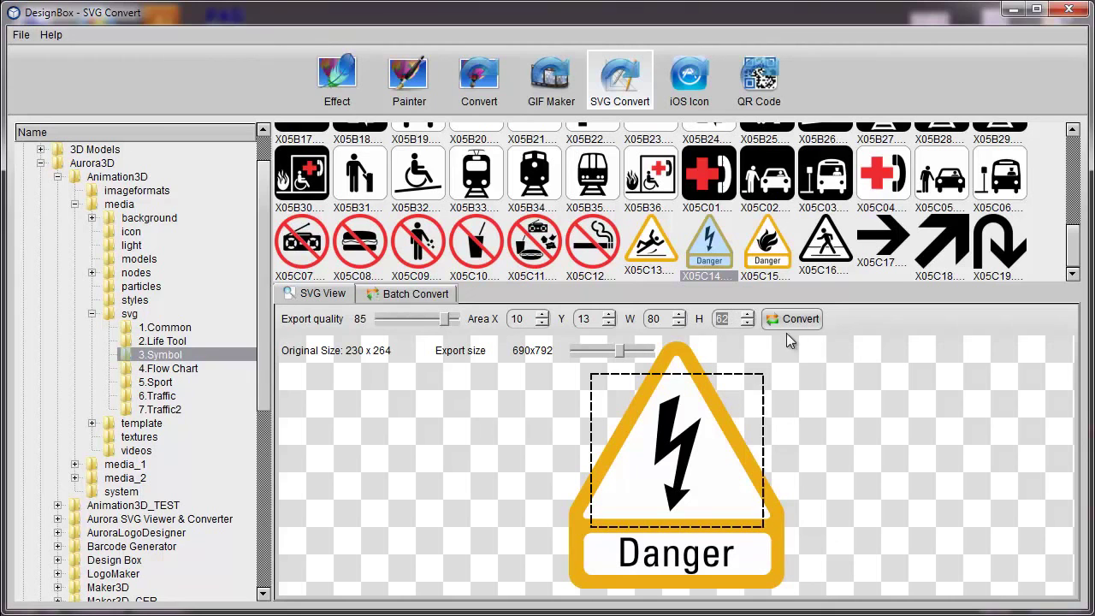
Check the Convert dialog's save type, keeping PNG, then cancel the single export.
{"action": "left_click", "coordinate": [800, 320]}
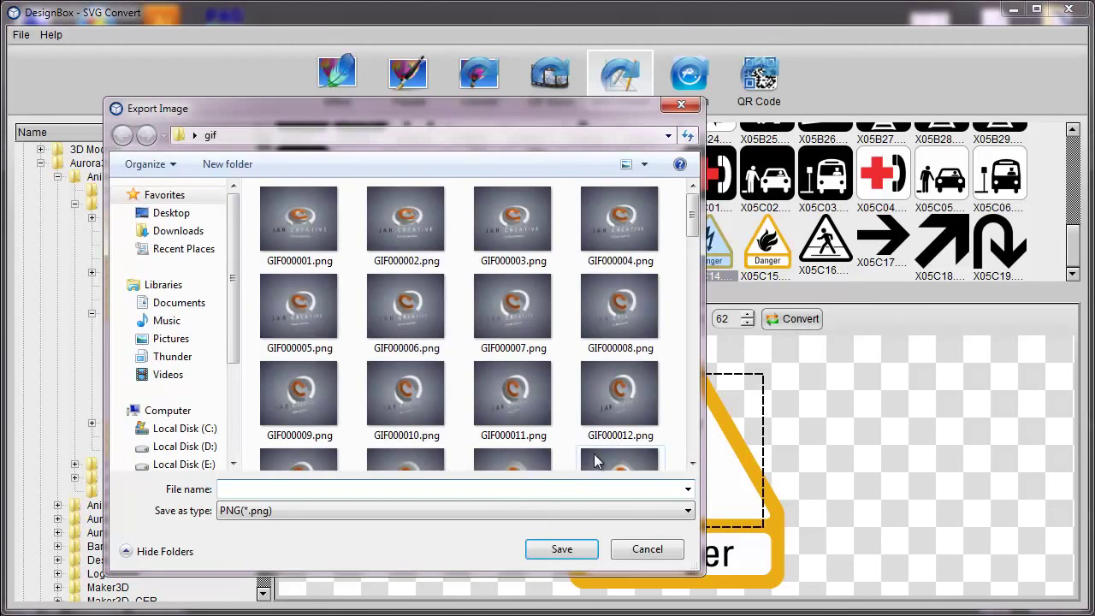
{"action": "left_click", "coordinate": [587, 510]}
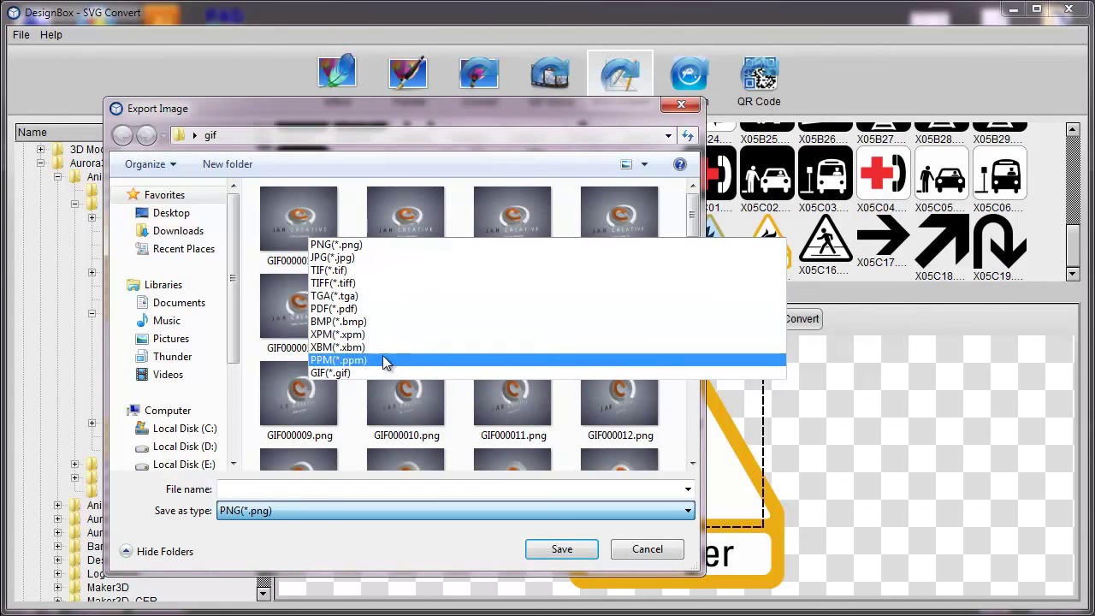
{"action": "left_click", "coordinate": [664, 565]}
{"action": "left_click", "coordinate": [649, 553]}
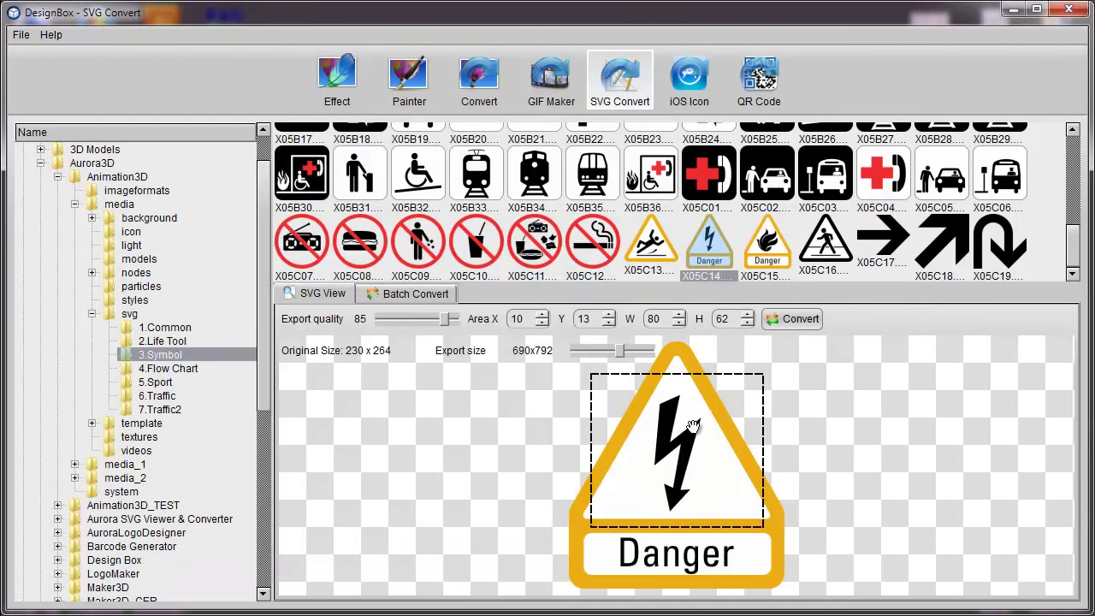
In Batch Convert, add X04A01–X04A09.svg from Aurora3D's media\svg\1.Common folder.
{"action": "left_click", "coordinate": [409, 298]}
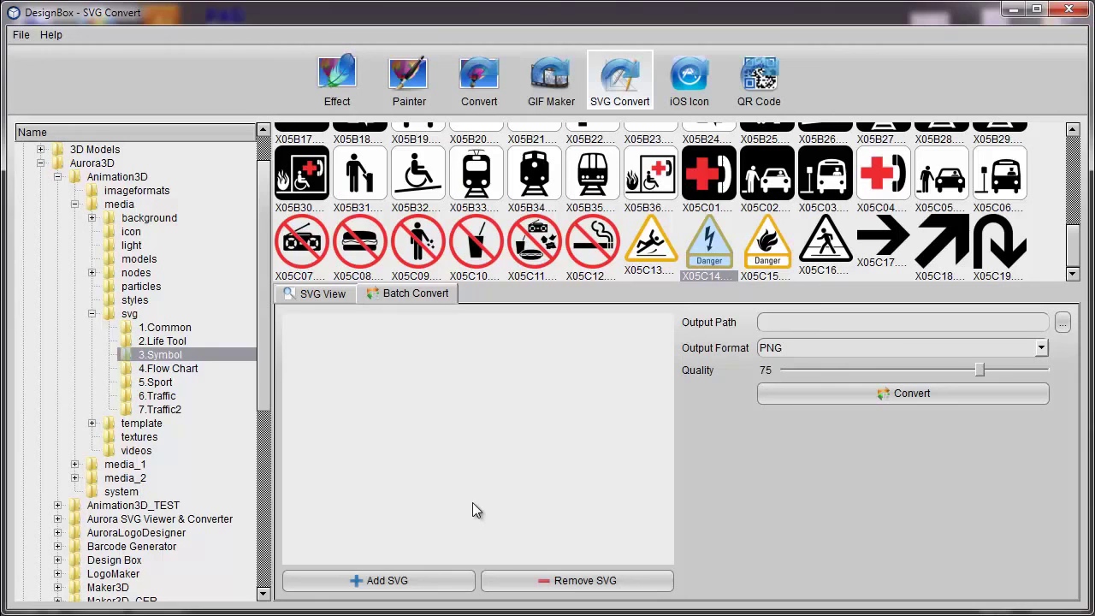
{"action": "left_click", "coordinate": [426, 580]}
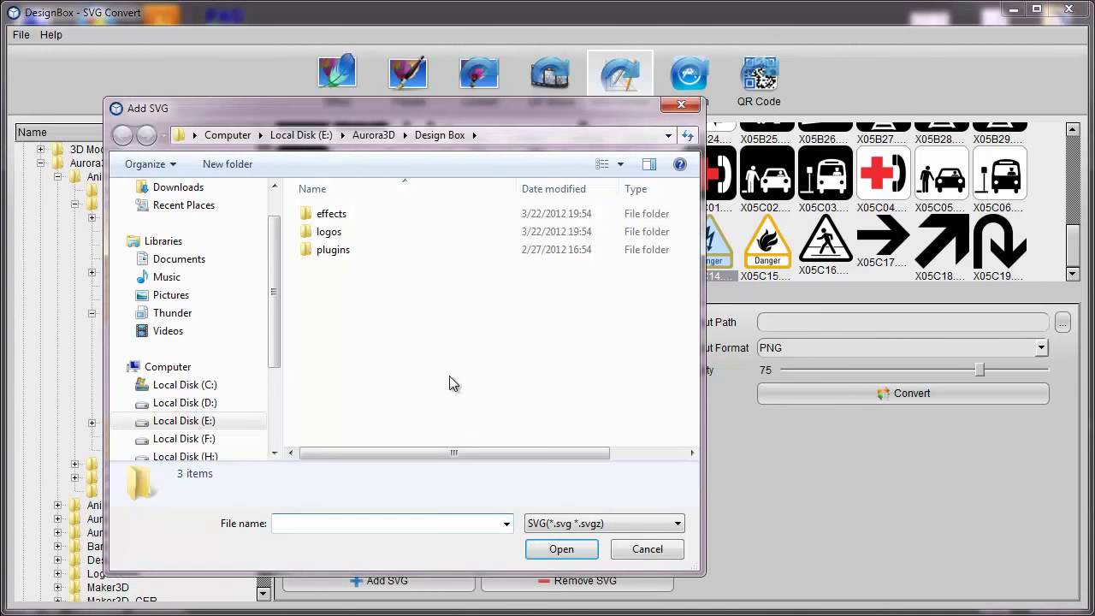
{"action": "left_click", "coordinate": [372, 137]}
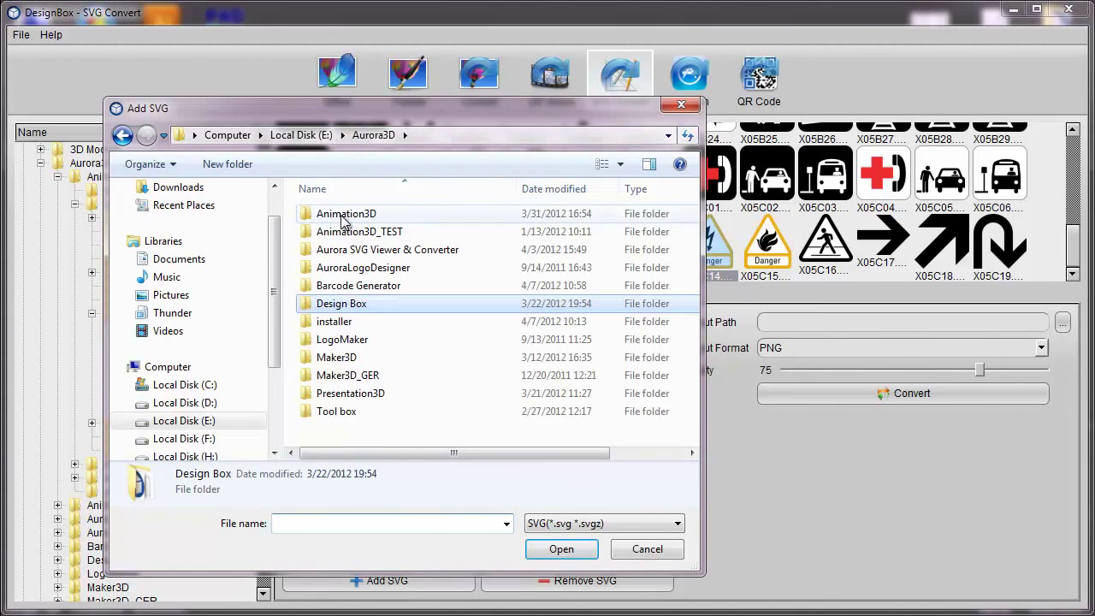
{"action": "double_click", "coordinate": [338, 214]}
{"action": "double_click", "coordinate": [338, 233]}
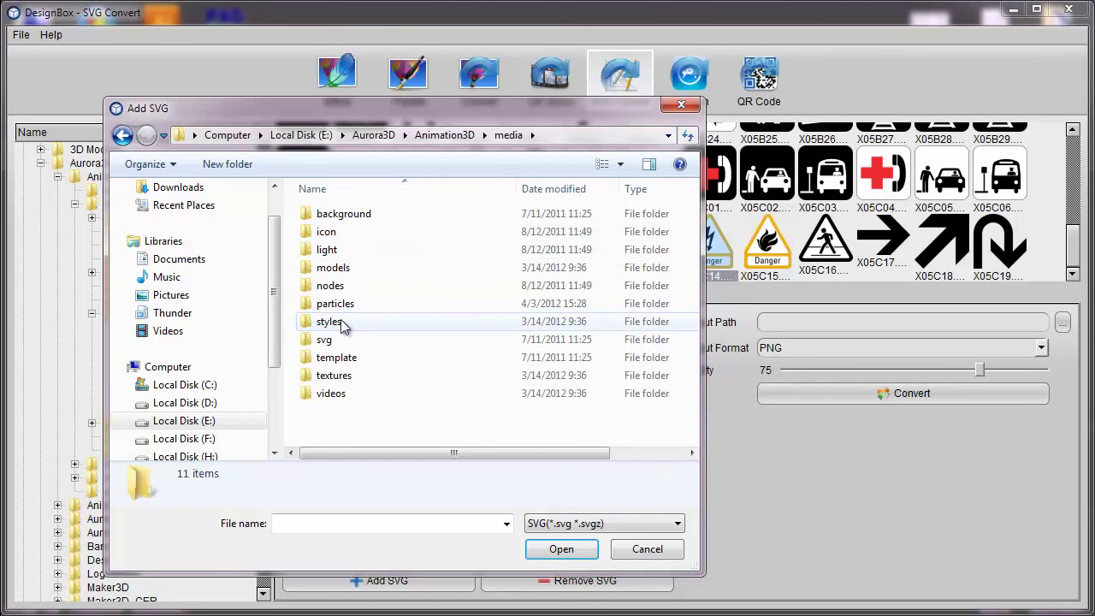
{"action": "double_click", "coordinate": [340, 339]}
{"action": "double_click", "coordinate": [344, 216]}
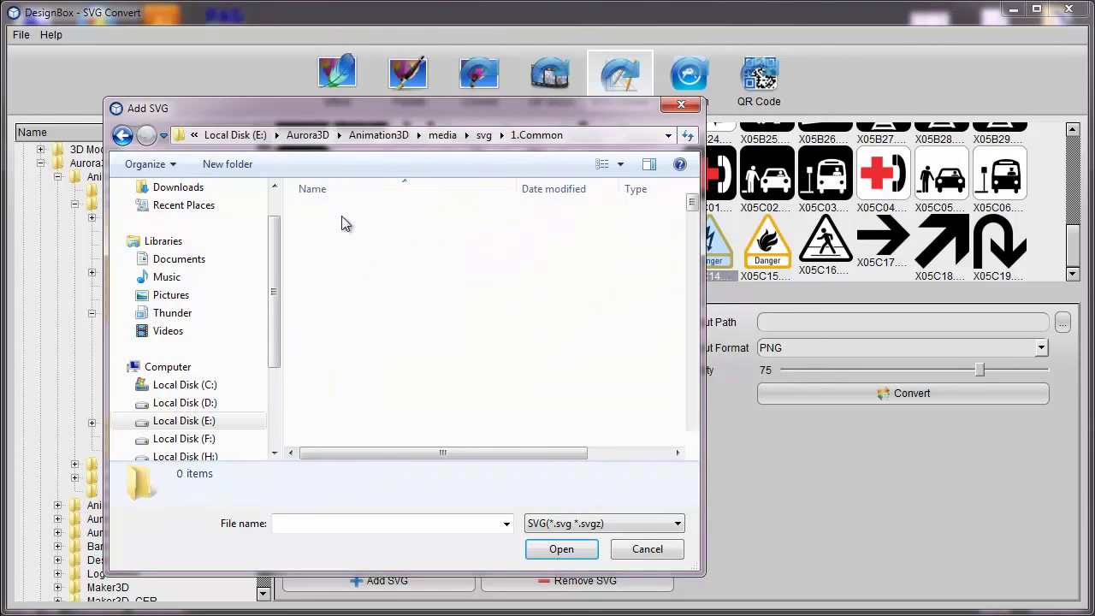
{"action": "left_click", "coordinate": [345, 219]}
{"action": "left_click", "coordinate": [359, 358], "text": "shift"}
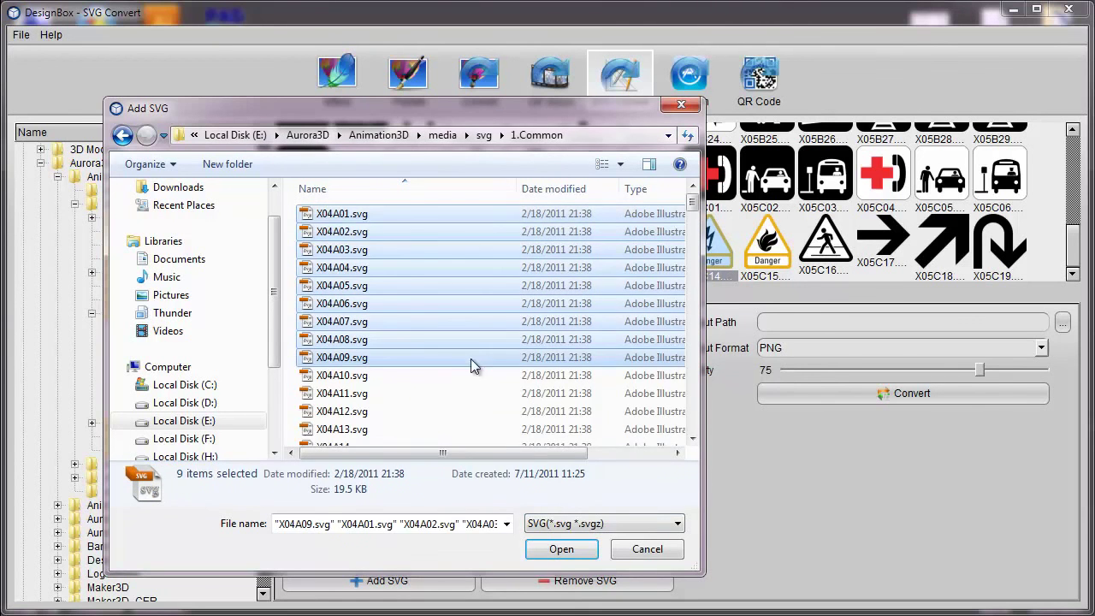
{"action": "left_click", "coordinate": [561, 550]}
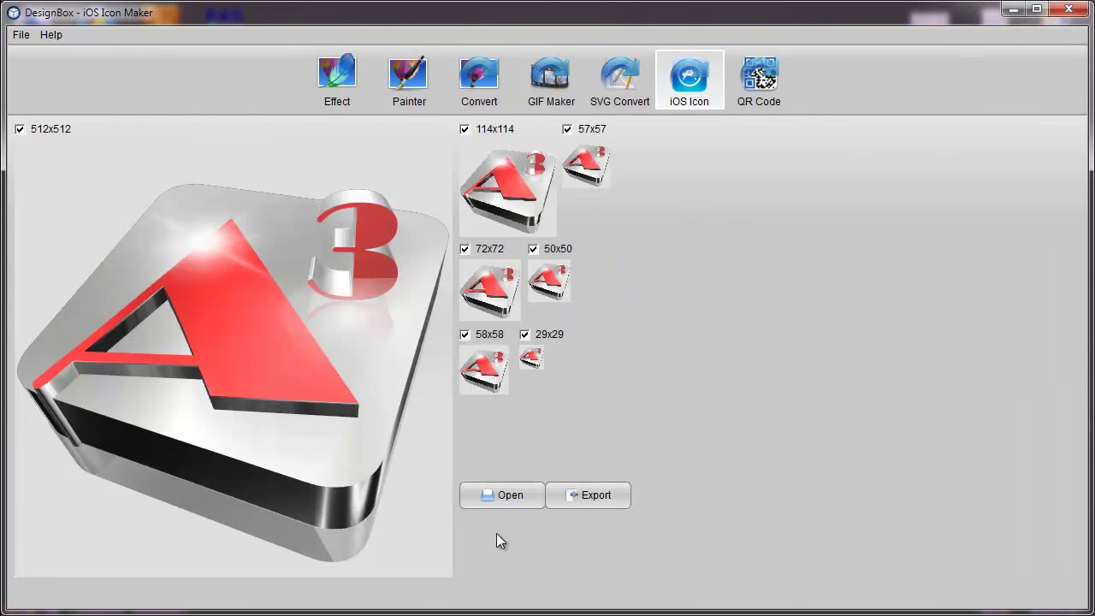
Load aurora3dmaker_icon.png as the source image for every iOS icon size.
{"action": "left_click", "coordinate": [495, 495]}
{"action": "left_click", "coordinate": [695, 279]}
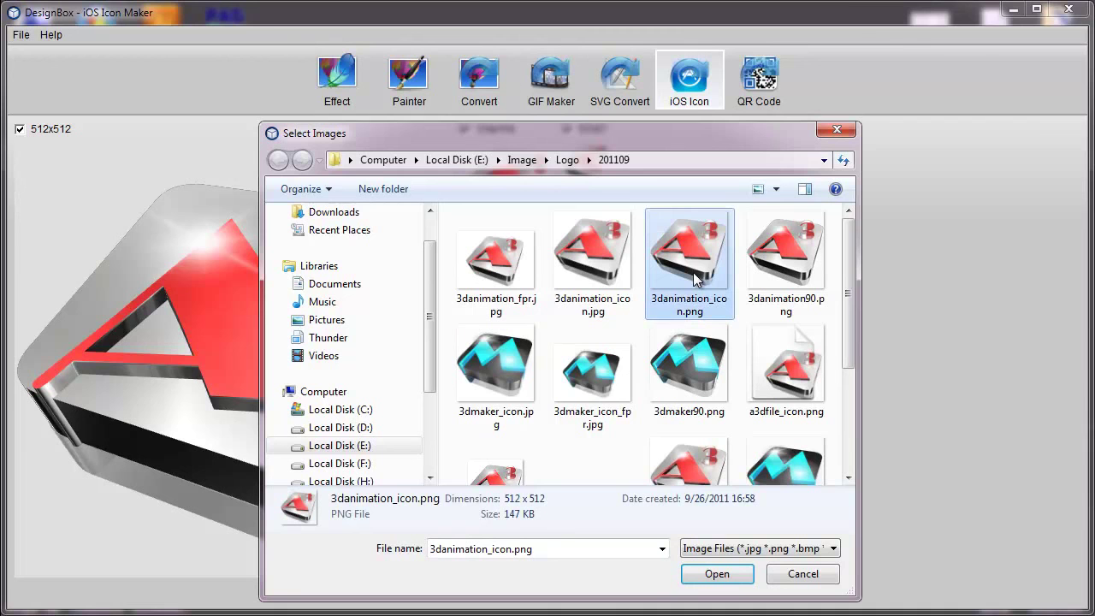
{"action": "scroll", "coordinate": [840, 363], "scroll_direction": "down", "scroll_amount": 1}
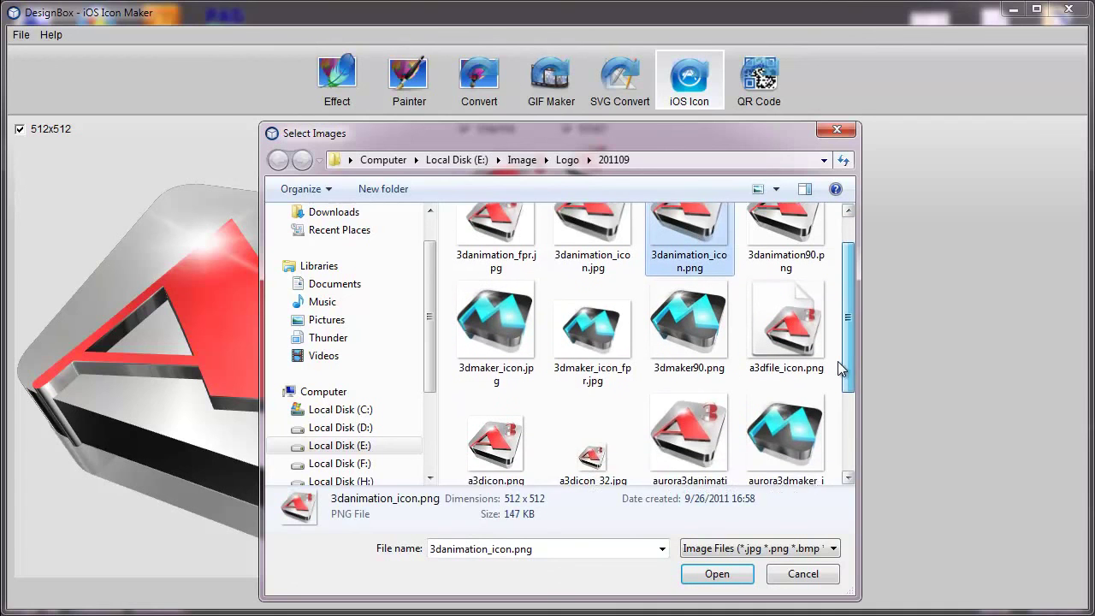
{"action": "left_click", "coordinate": [684, 336]}
{"action": "left_click", "coordinate": [594, 326]}
{"action": "left_click", "coordinate": [501, 322]}
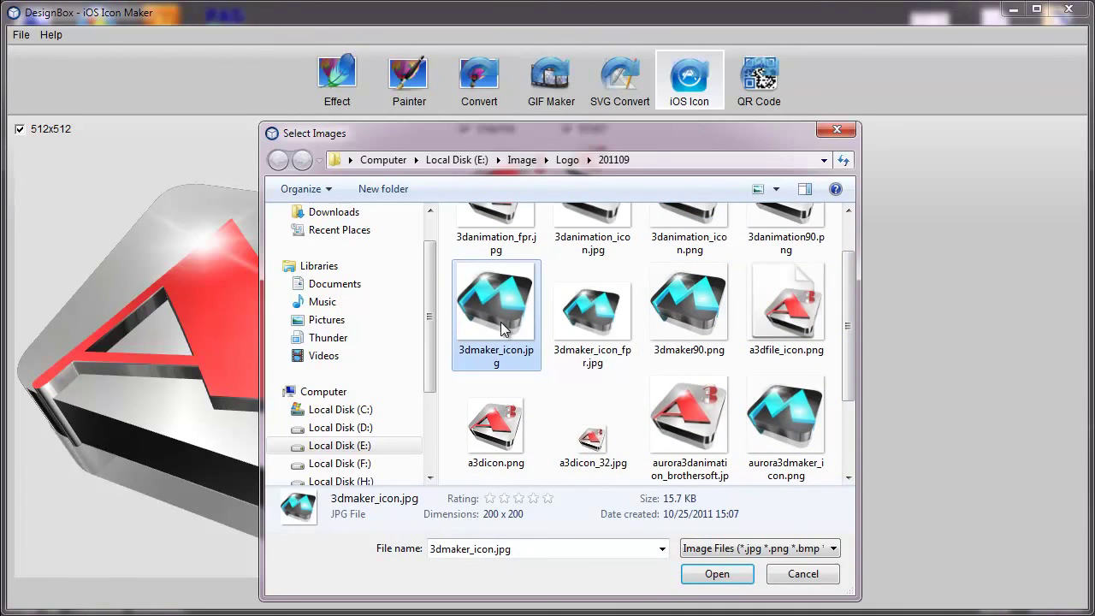
{"action": "left_click", "coordinate": [790, 401]}
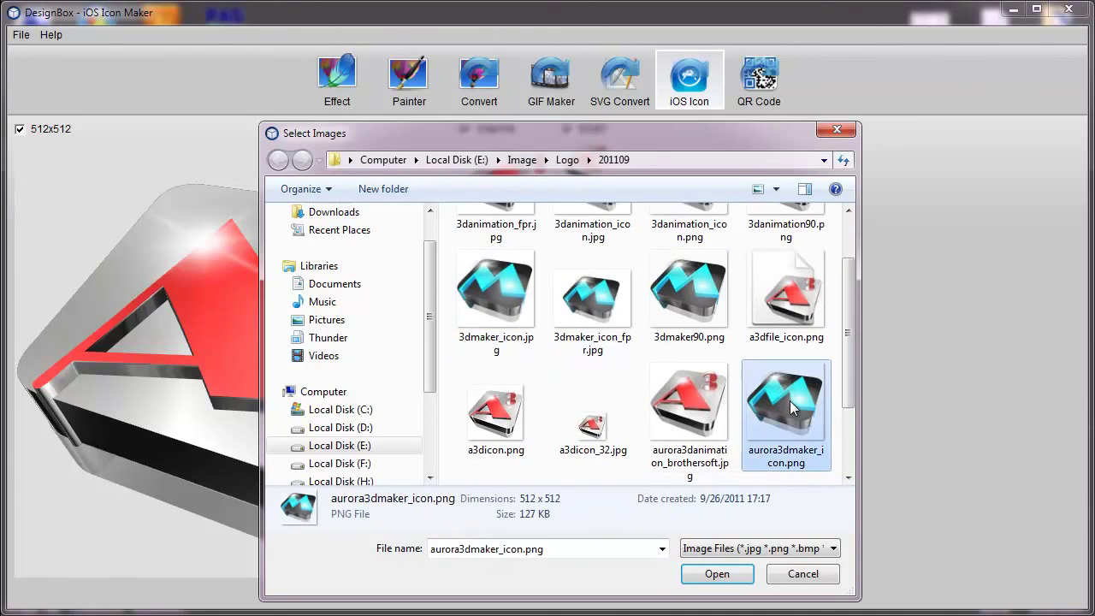
{"action": "left_click", "coordinate": [725, 577]}
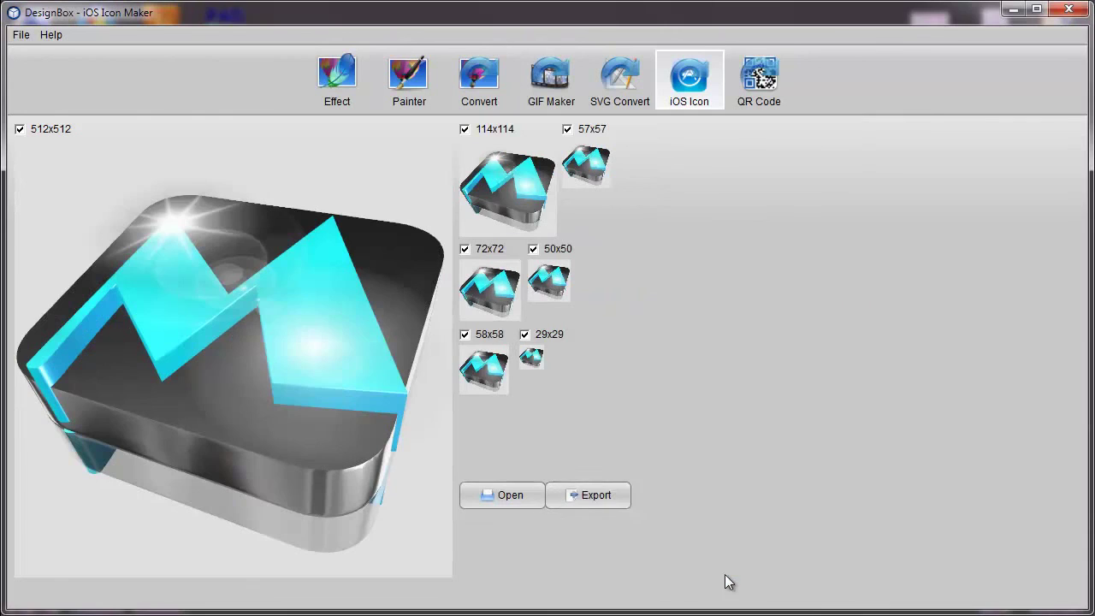
Export all the icon sizes into the gif folder.
{"action": "left_click", "coordinate": [604, 501]}
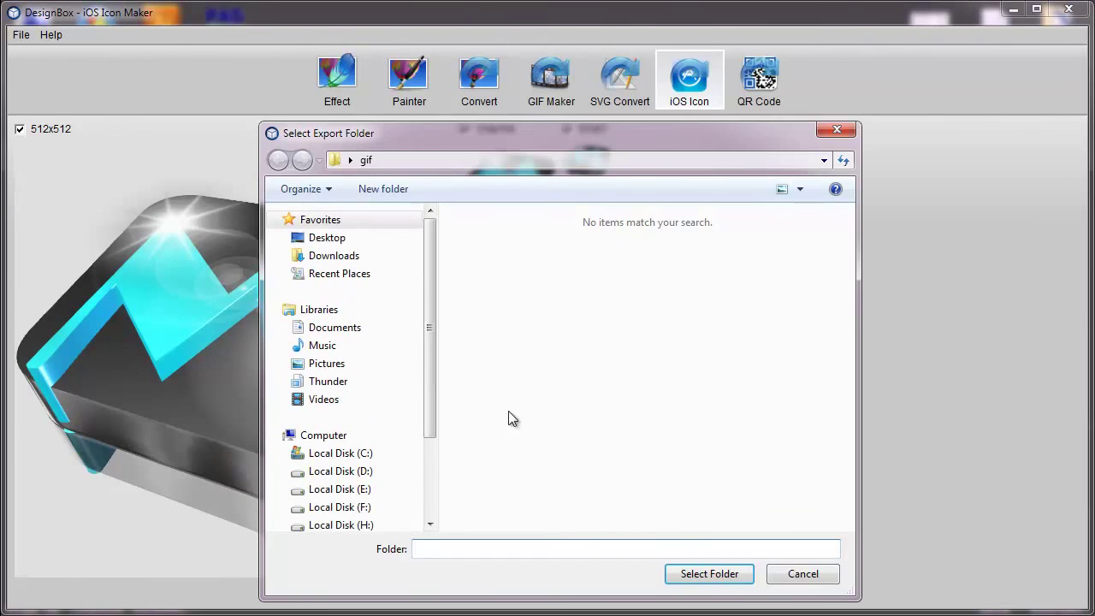
{"action": "left_click", "coordinate": [701, 575]}
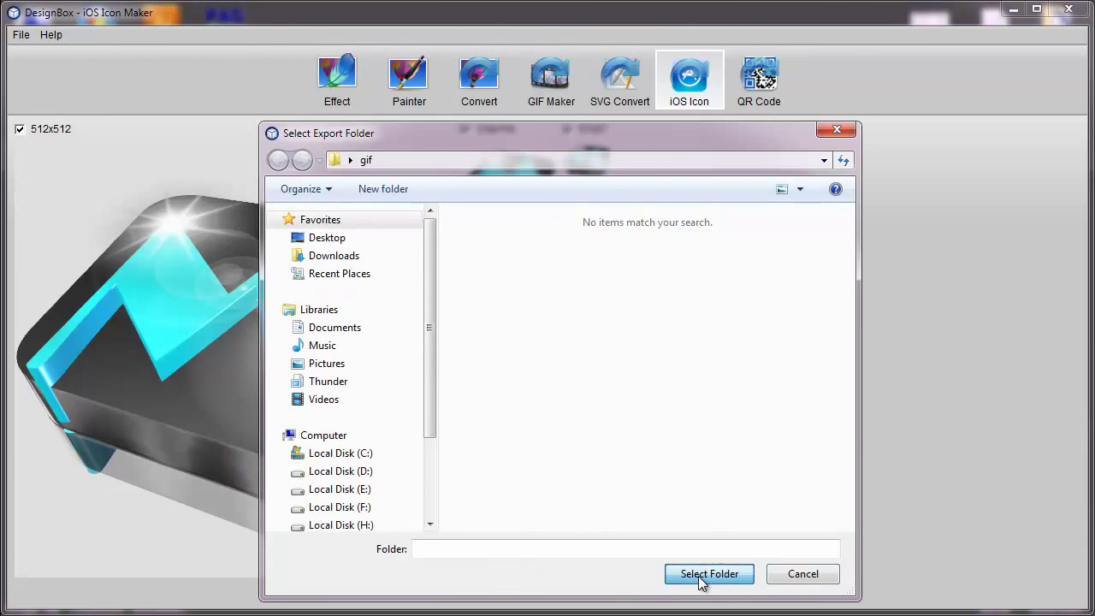
{"action": "left_click", "coordinate": [546, 334]}
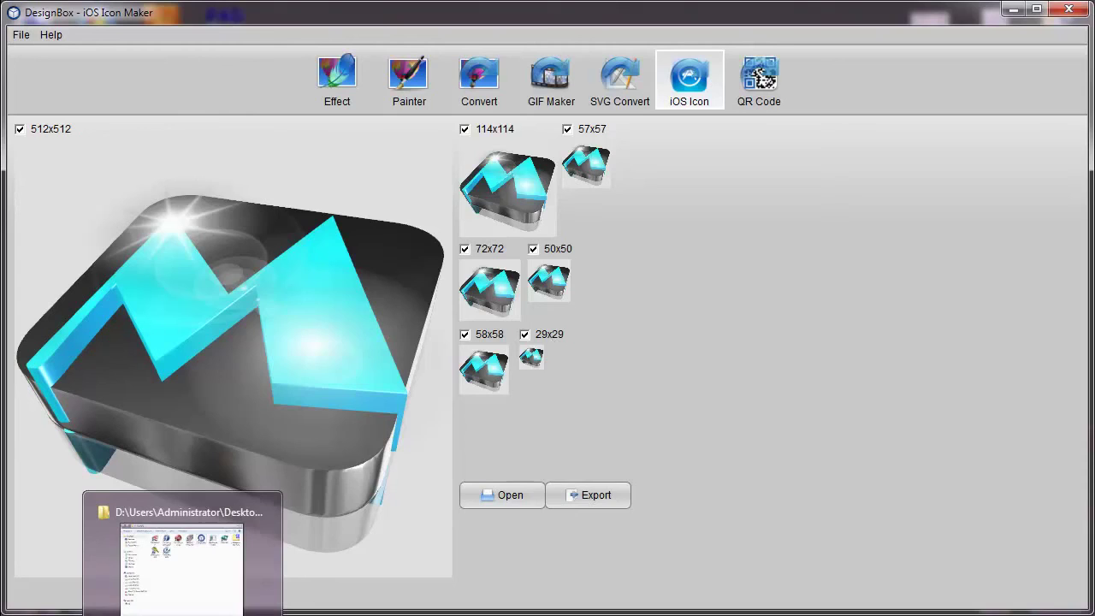
In Explorer's gif folder, select Icon.png through Icon-Small-50.png plus iTunesArtwork.
{"action": "left_click", "coordinate": [182, 556]}
{"action": "scroll", "coordinate": [610, 342], "scroll_direction": "up", "scroll_amount": 3}
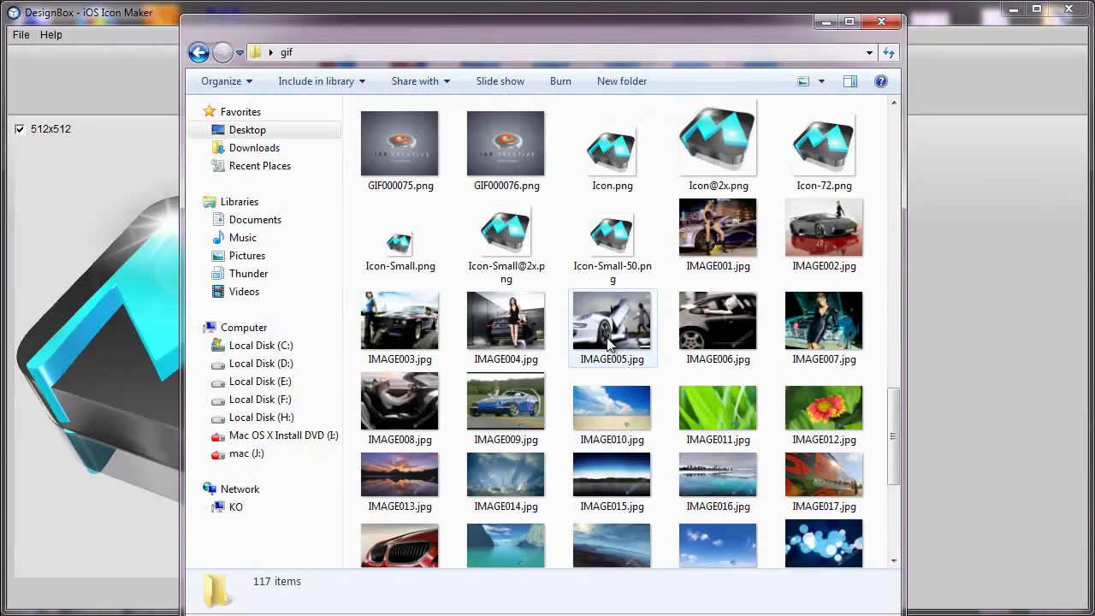
{"action": "scroll", "coordinate": [610, 342], "scroll_direction": "up", "scroll_amount": 3}
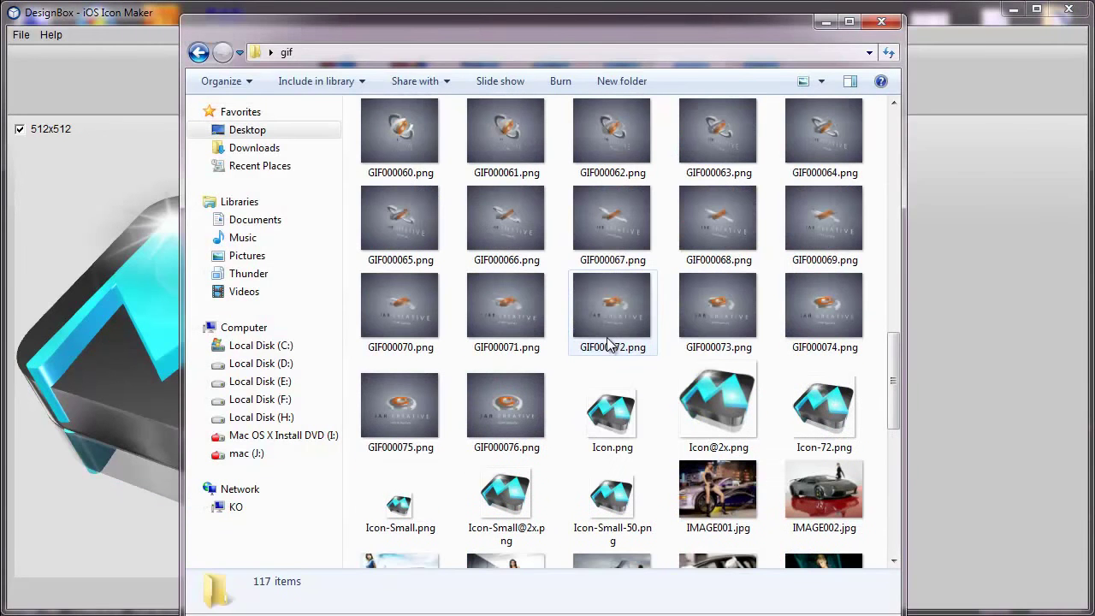
{"action": "left_click", "coordinate": [610, 418]}
{"action": "left_click", "coordinate": [612, 500], "text": "shift"}
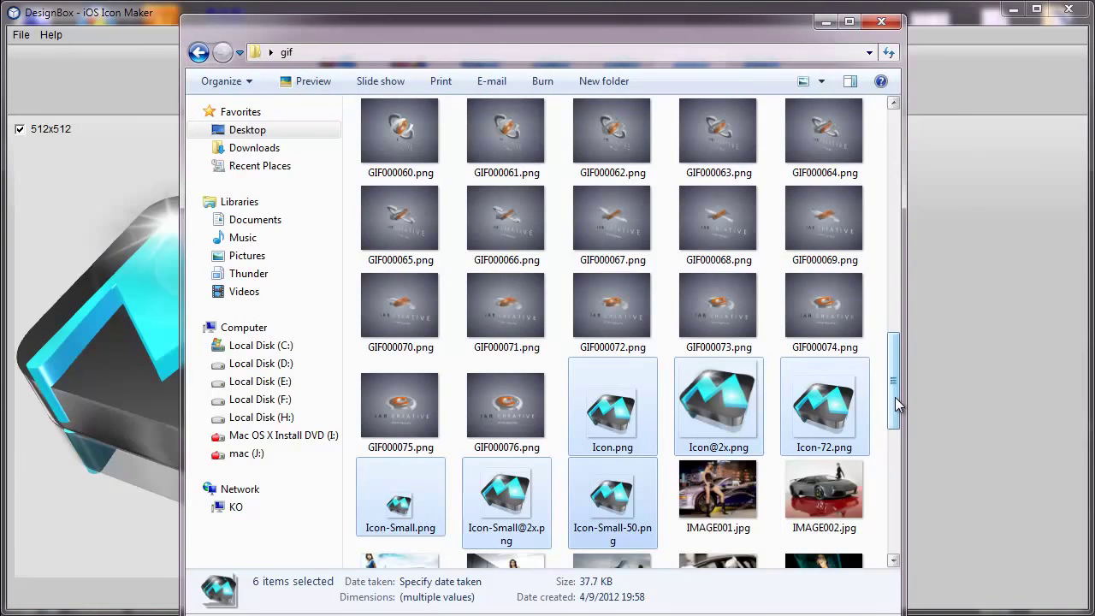
{"action": "scroll", "coordinate": [821, 402], "scroll_direction": "down", "scroll_amount": 3}
{"action": "scroll", "coordinate": [758, 402], "scroll_direction": "down", "scroll_amount": 5}
{"action": "scroll", "coordinate": [807, 402], "scroll_direction": "down", "scroll_amount": 2}
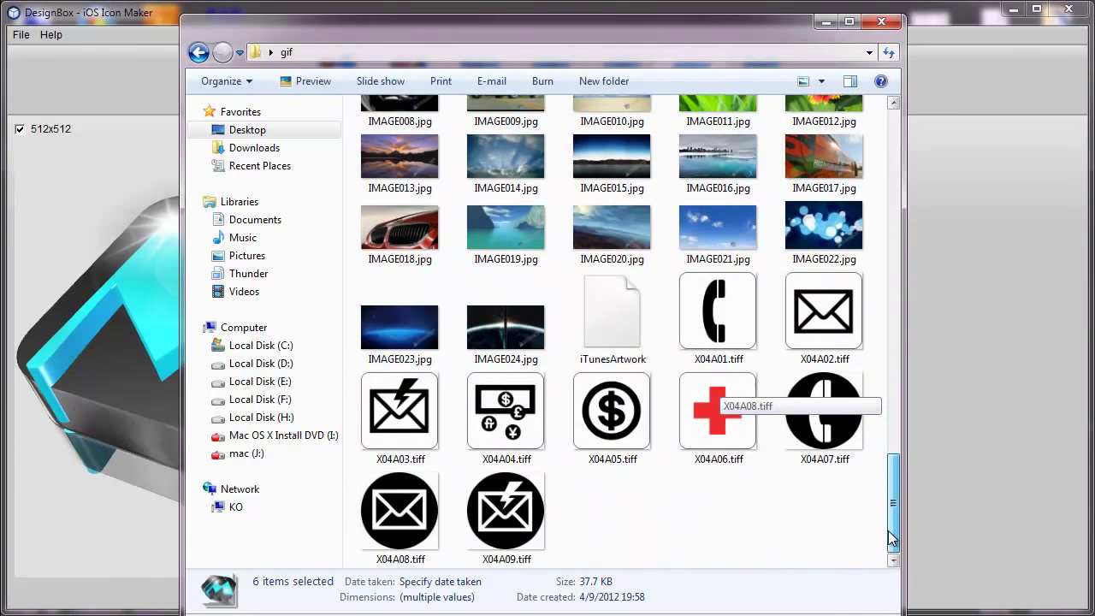
{"action": "left_click", "coordinate": [608, 320], "text": "ctrl"}
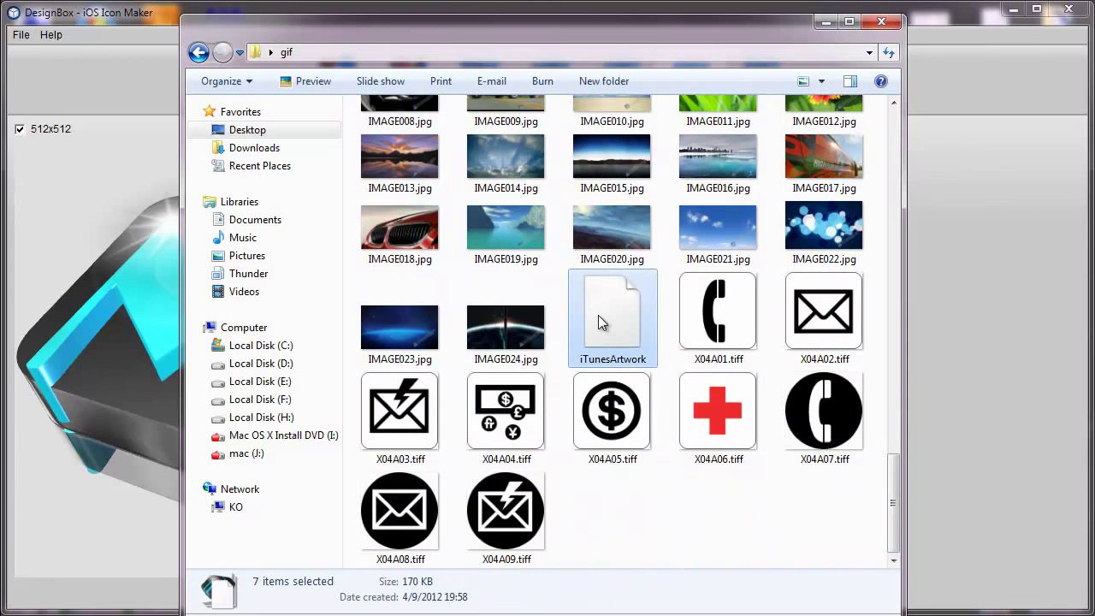